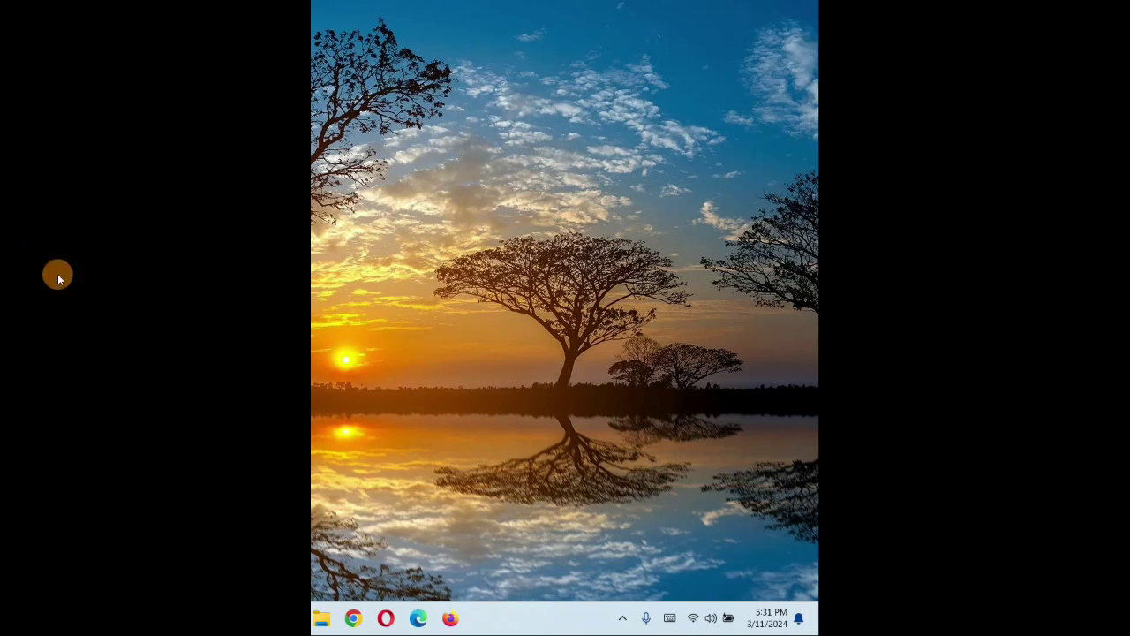
# Open the Windows sound settings in a restored window and bring up the More sound settings dialog.
pyautogui.rightClick(711, 620)
pyautogui.click(670, 581)
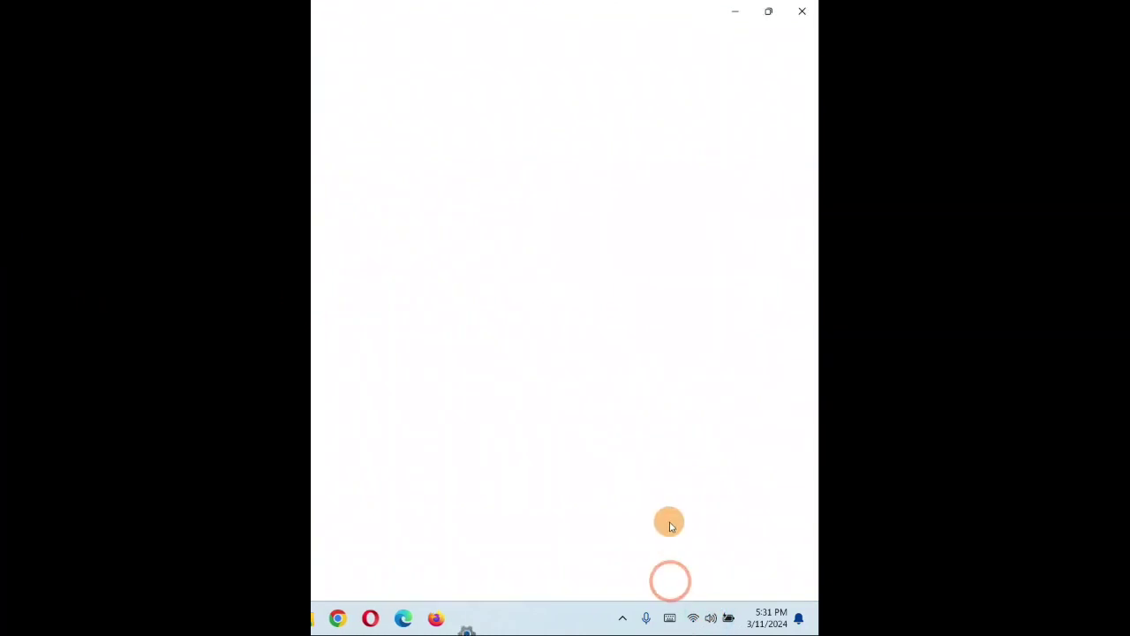
pyautogui.click(768, 14)
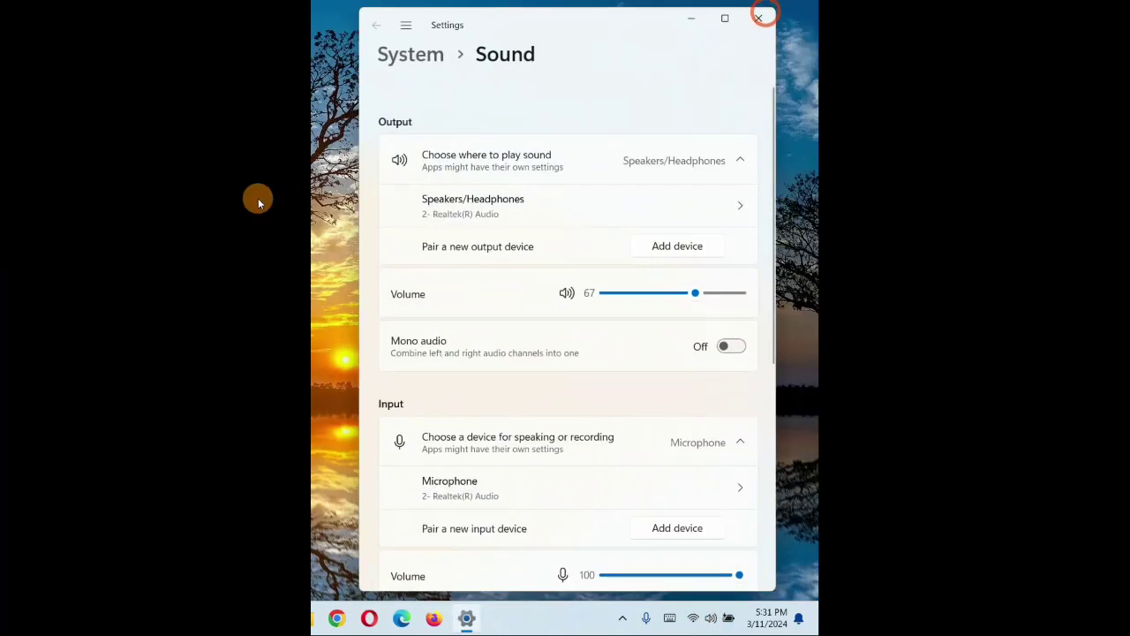
pyautogui.moveTo(608, 23); pyautogui.dragTo(612, 21)
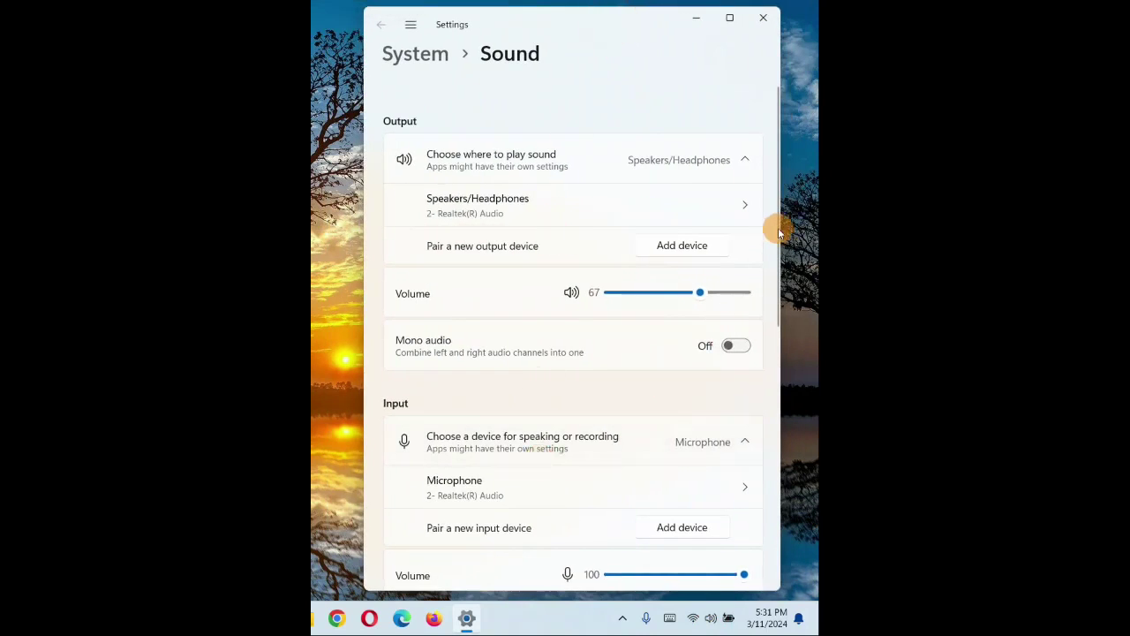
pyautogui.moveTo(780, 227); pyautogui.dragTo(773, 402)
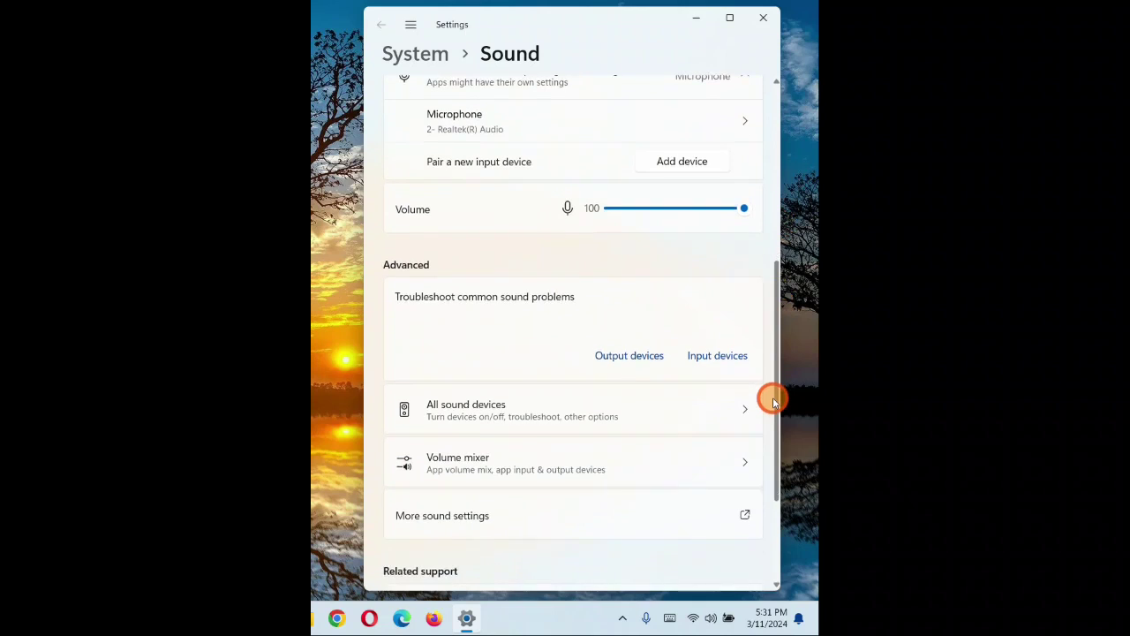
pyautogui.click(749, 515)
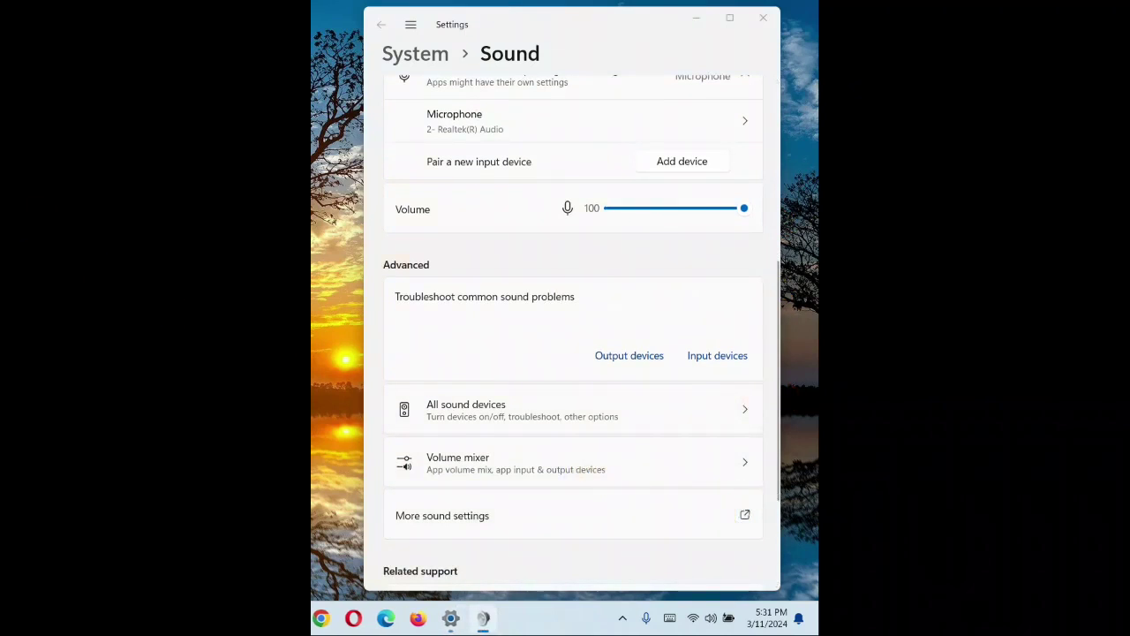
# Open the properties of the Realtek Microphone from the list of recording devices.
pyautogui.moveTo(517, 139); pyautogui.dragTo(592, 121)
pyautogui.click(515, 150)
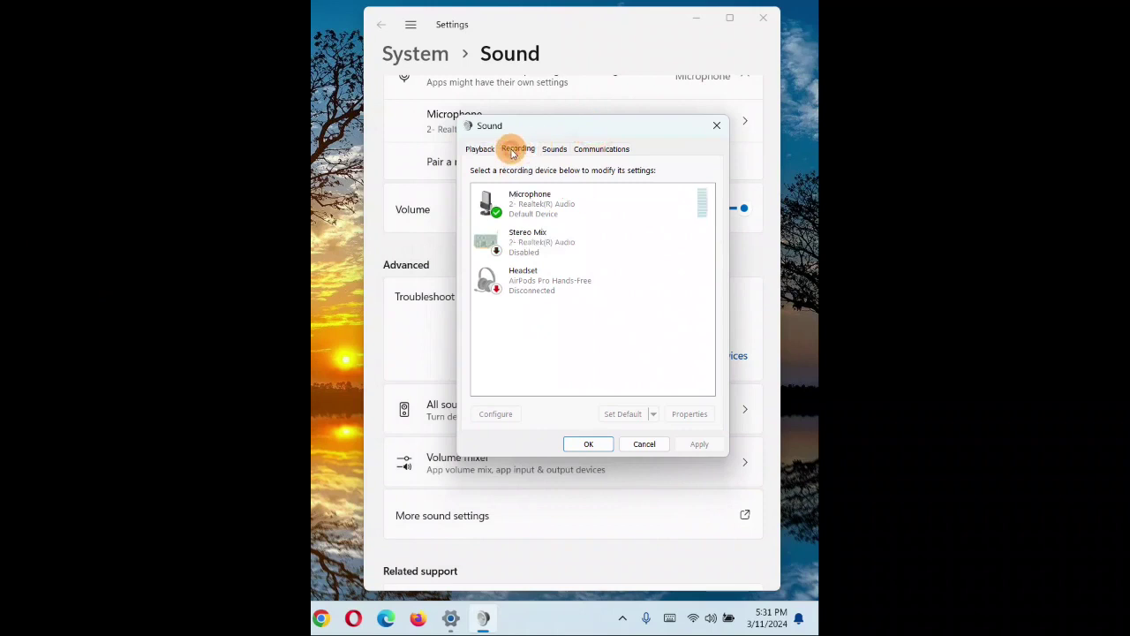
pyautogui.click(522, 201)
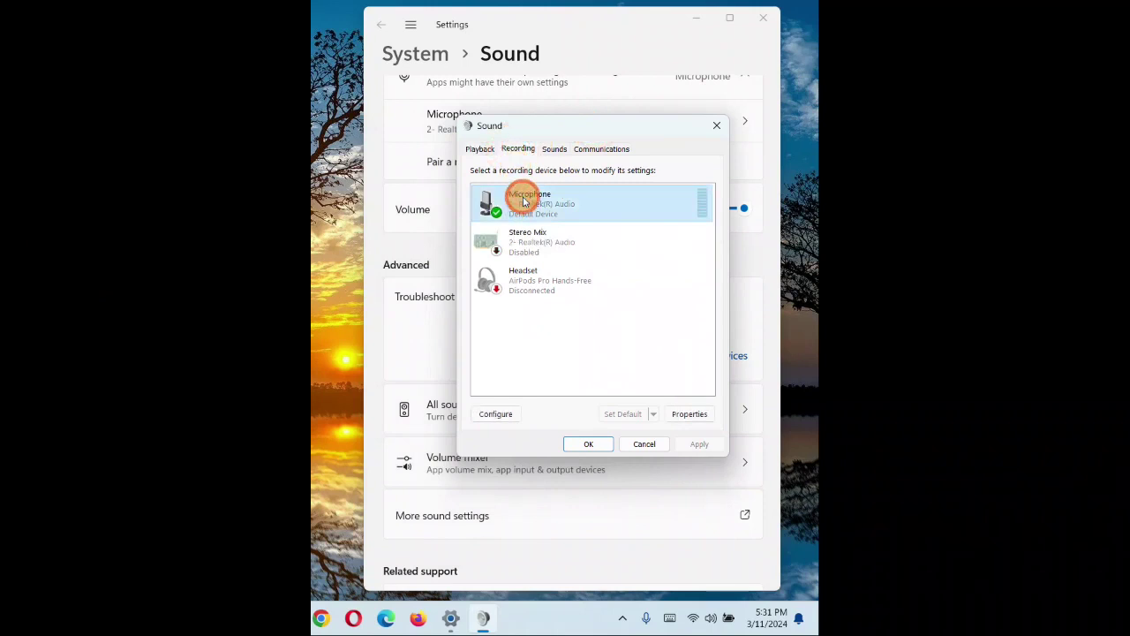
pyautogui.click(626, 369)
pyautogui.click(521, 152)
pyautogui.click(521, 212)
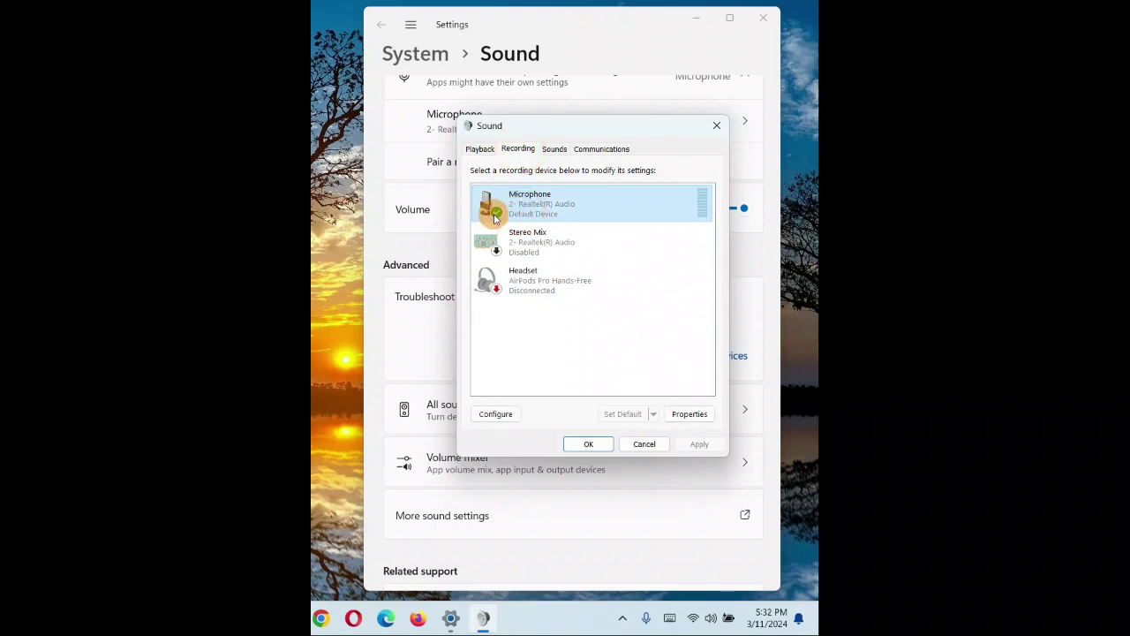
pyautogui.click(690, 413)
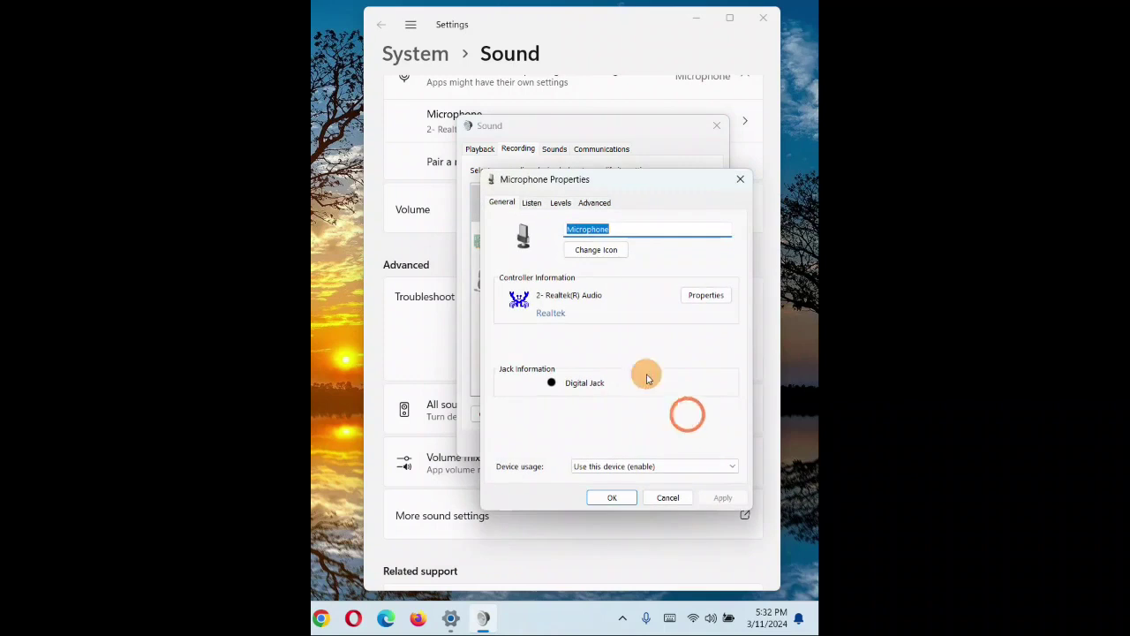
pyautogui.moveTo(631, 183); pyautogui.dragTo(605, 158)
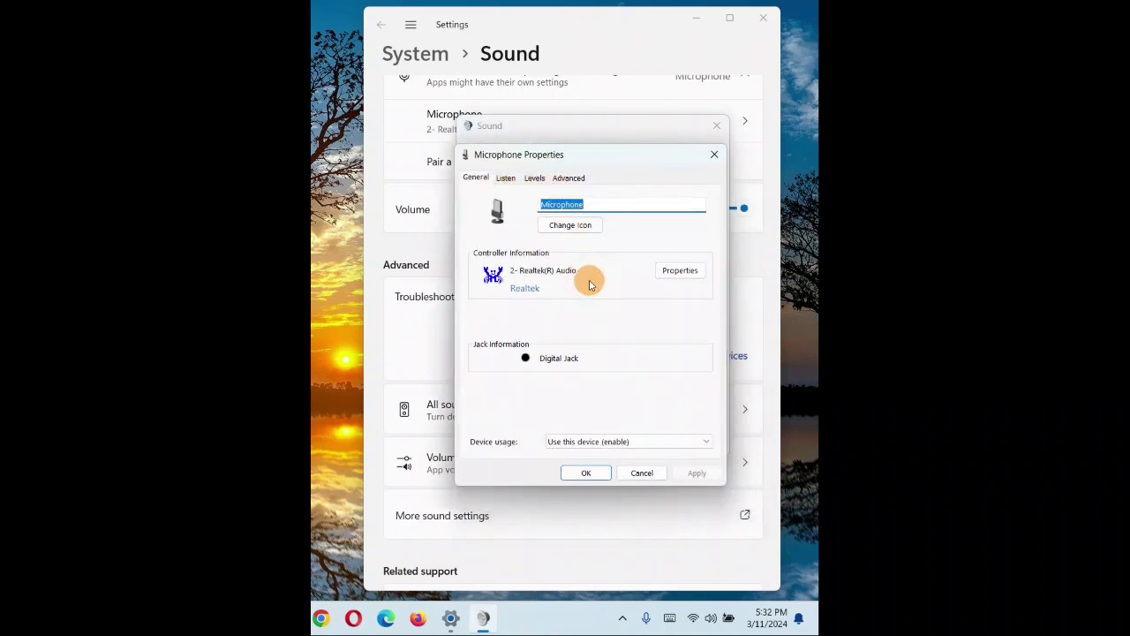
# Set the microphone level to 100 and the Microphone Boost to +20.0 dB.
pyautogui.click(535, 179)
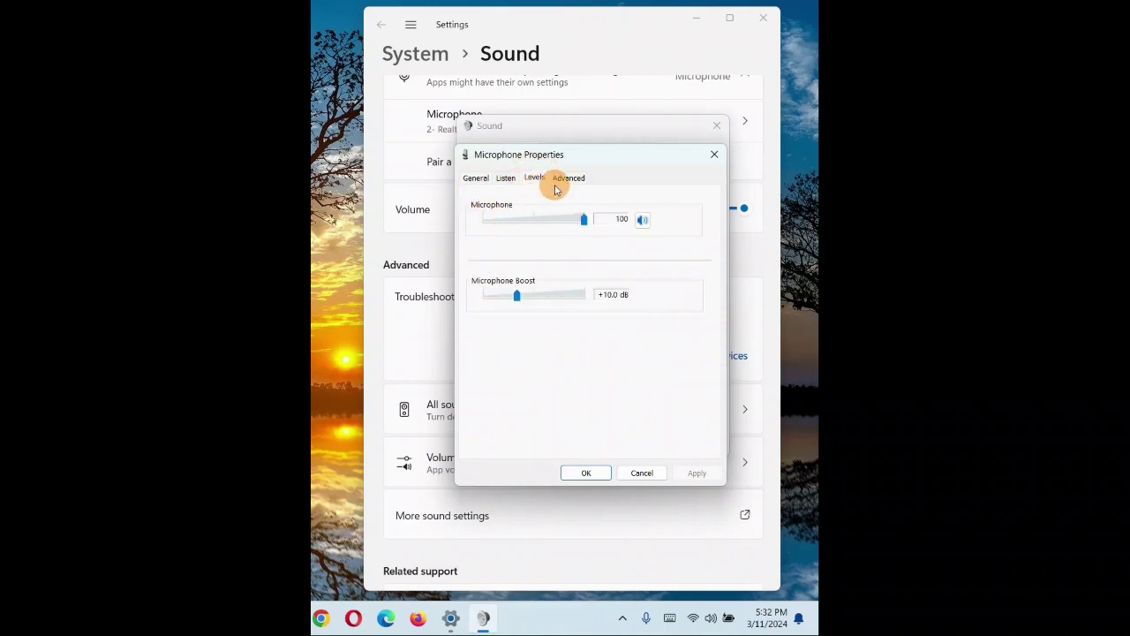
pyautogui.moveTo(587, 229)
pyautogui.mouseDown()
pyautogui.moveTo(599, 221)
pyautogui.moveTo(562, 223)
pyautogui.moveTo(588, 219)
pyautogui.mouseUp()
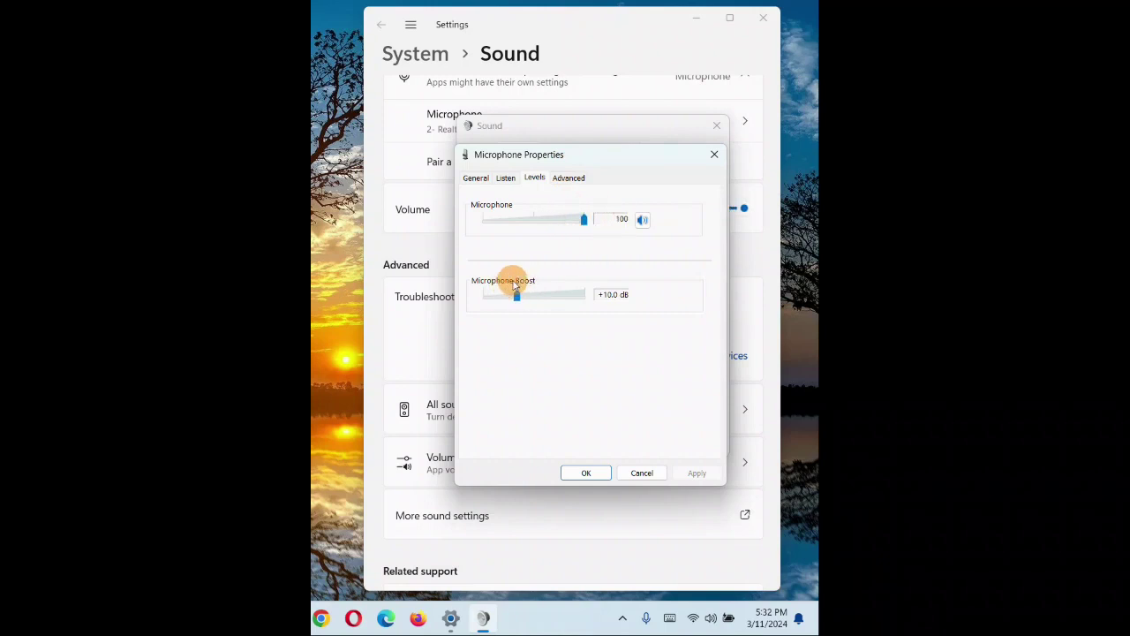
pyautogui.moveTo(518, 300); pyautogui.dragTo(553, 301)
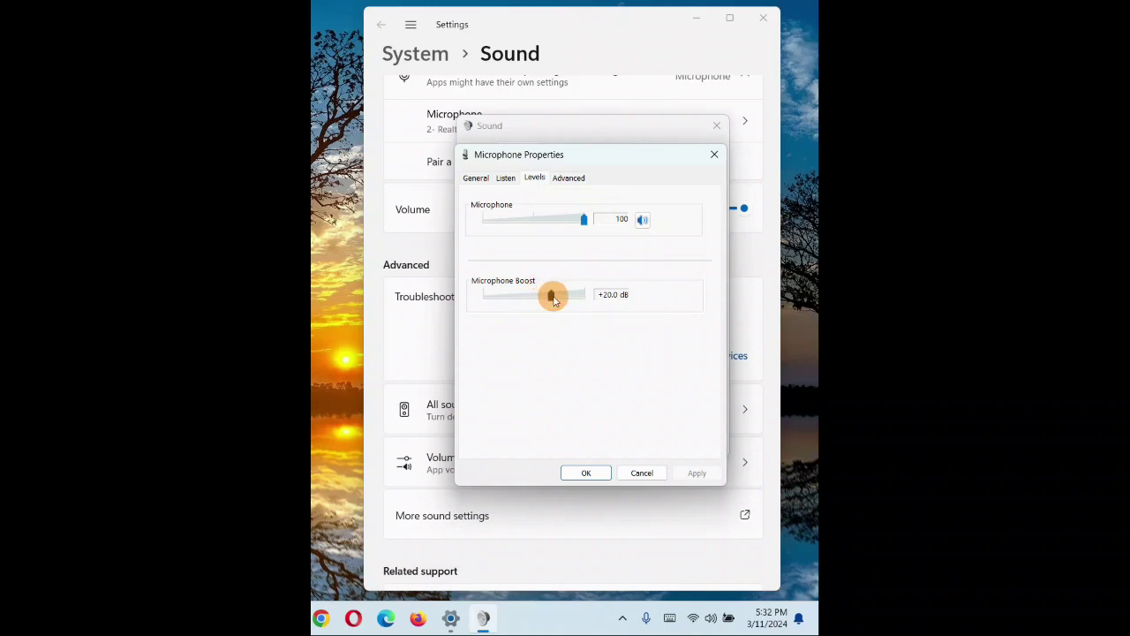
# Choose 2 channel, 24 bit, 48000 Hz (Studio Quality) as the microphone's default format.
pyautogui.click(569, 177)
pyautogui.click(528, 249)
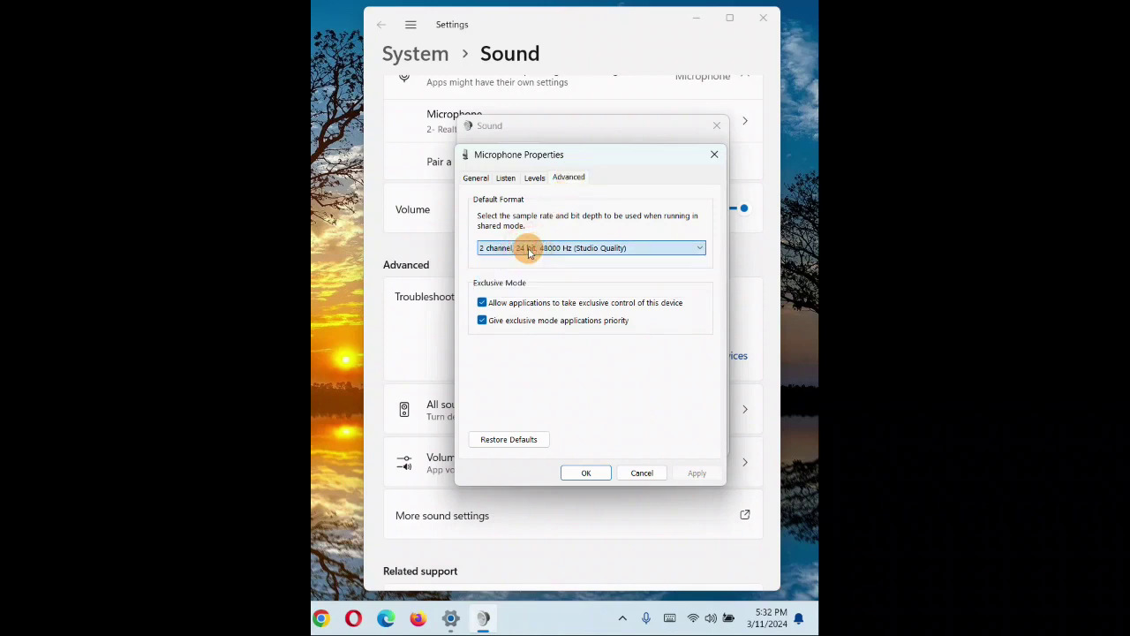
pyautogui.click(530, 291)
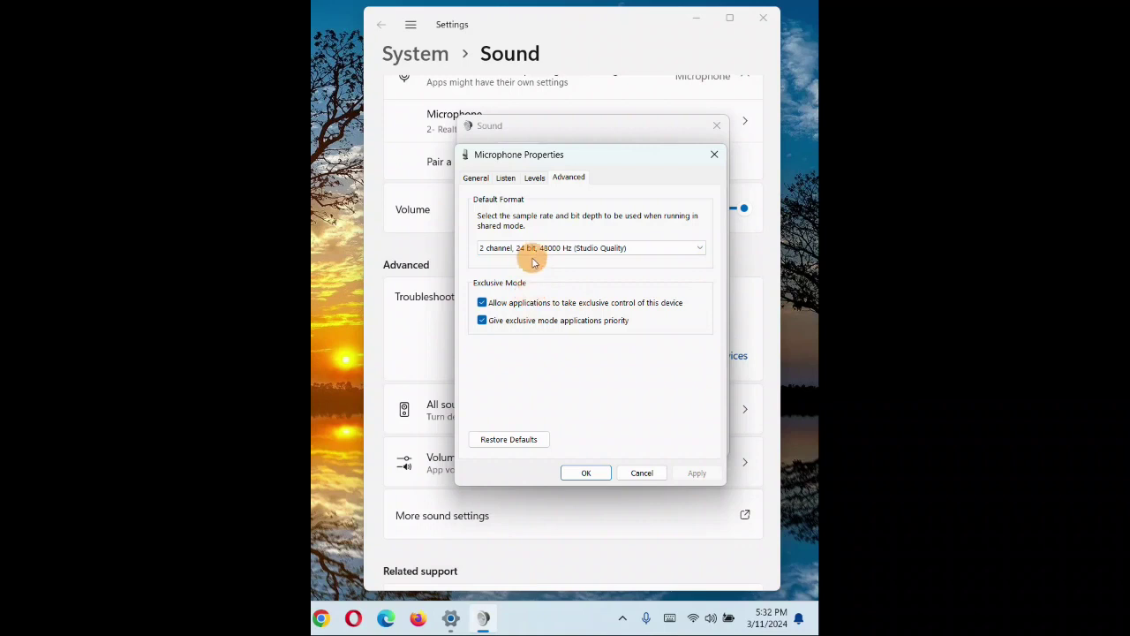
pyautogui.click(529, 249)
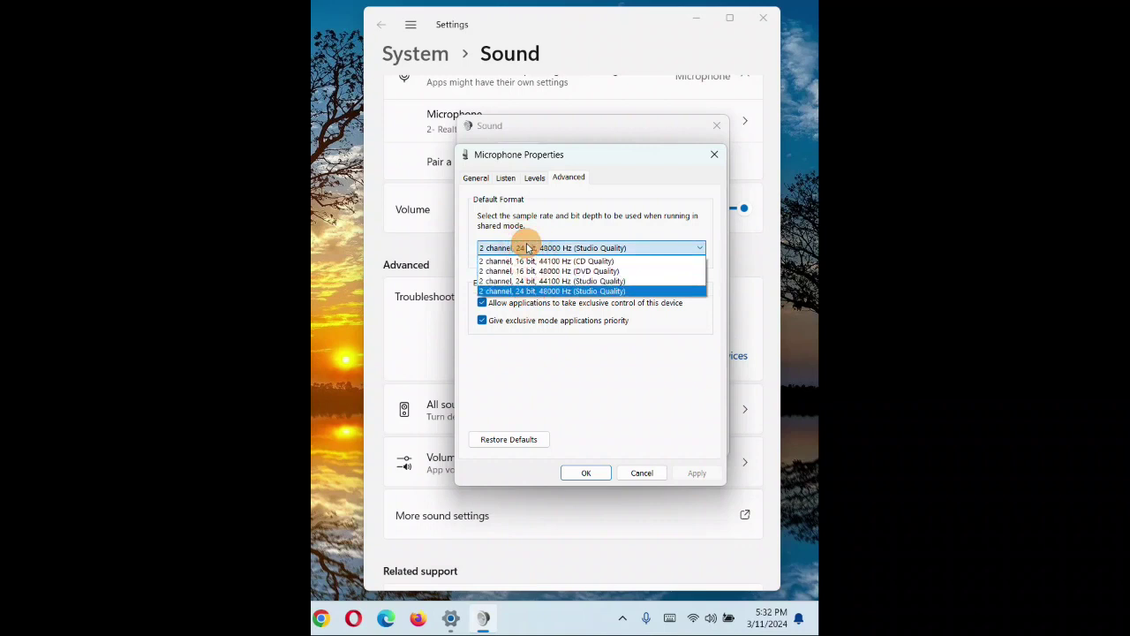
pyautogui.click(529, 293)
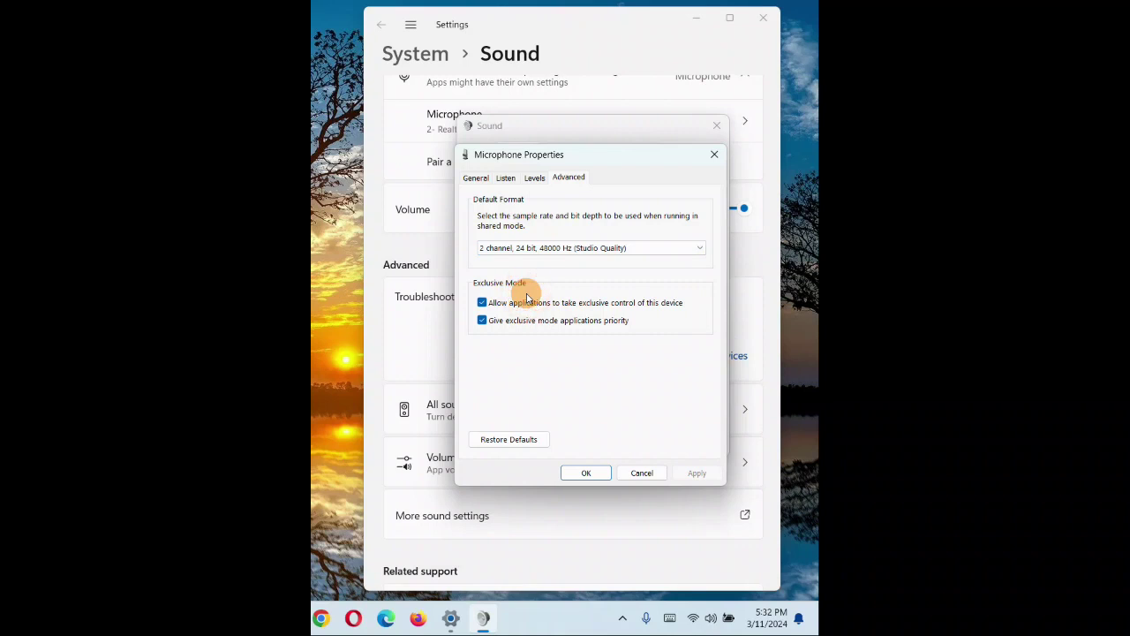
pyautogui.click(521, 248)
pyautogui.click(528, 292)
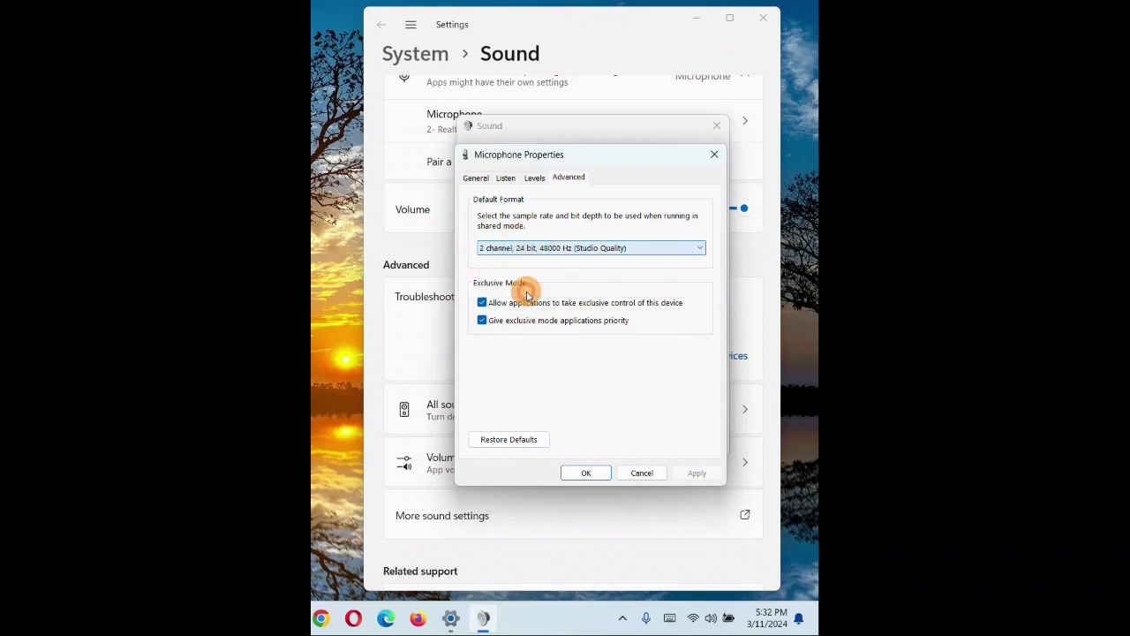
pyautogui.click(530, 247)
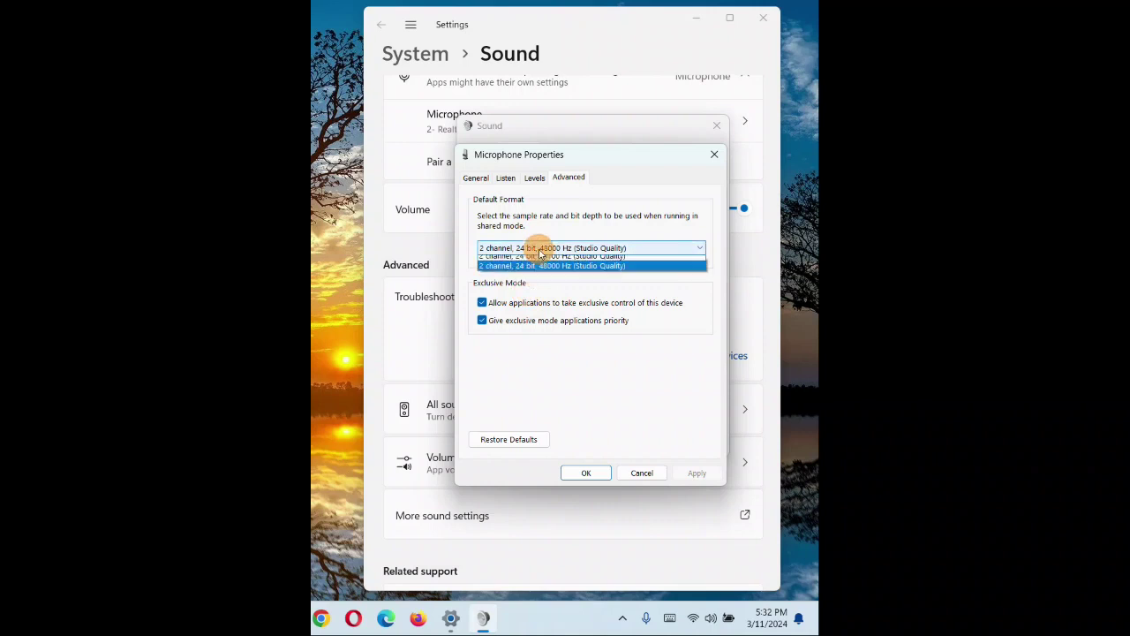
pyautogui.click(533, 292)
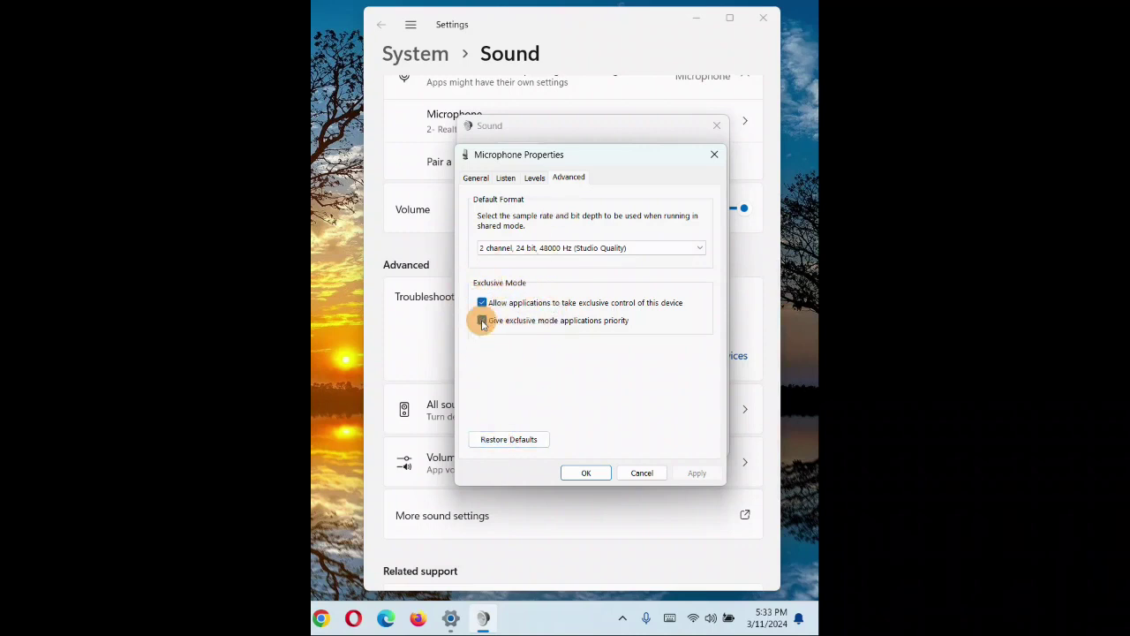
# Restore the microphone's advanced defaults, apply them even though the device is in use, and close its properties.
pyautogui.click(506, 444)
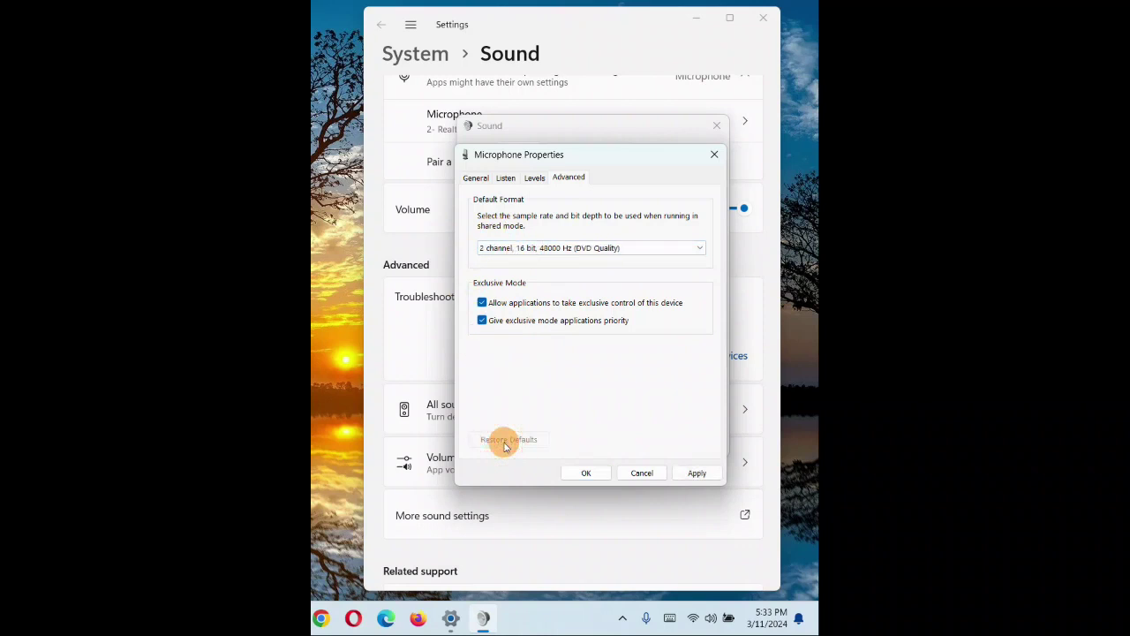
pyautogui.click(704, 472)
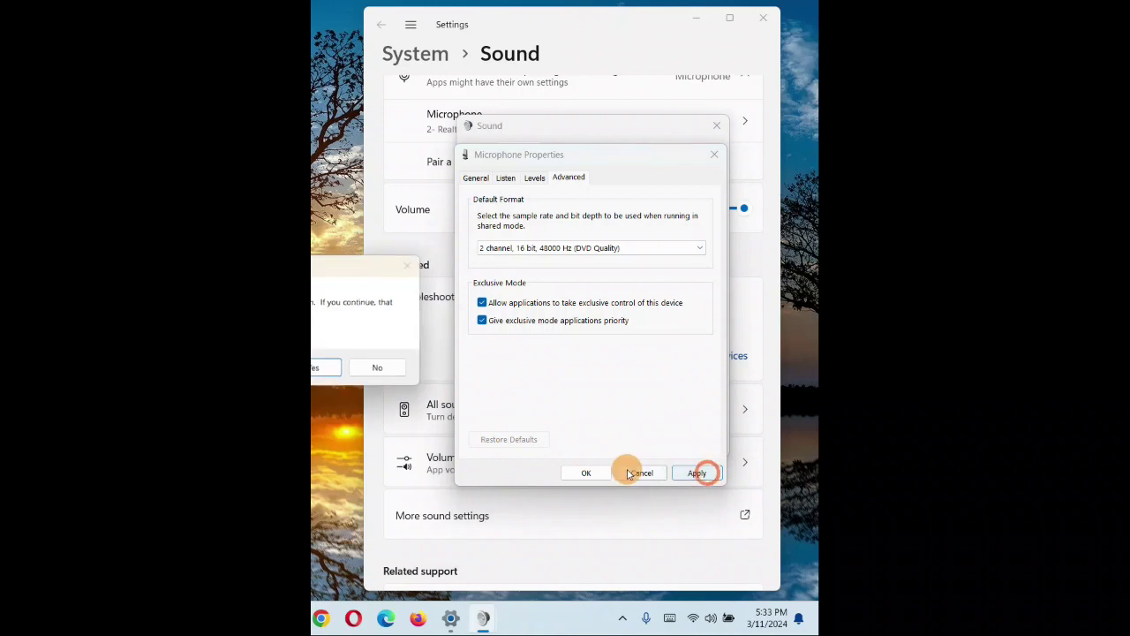
pyautogui.moveTo(244, 263); pyautogui.dragTo(588, 247)
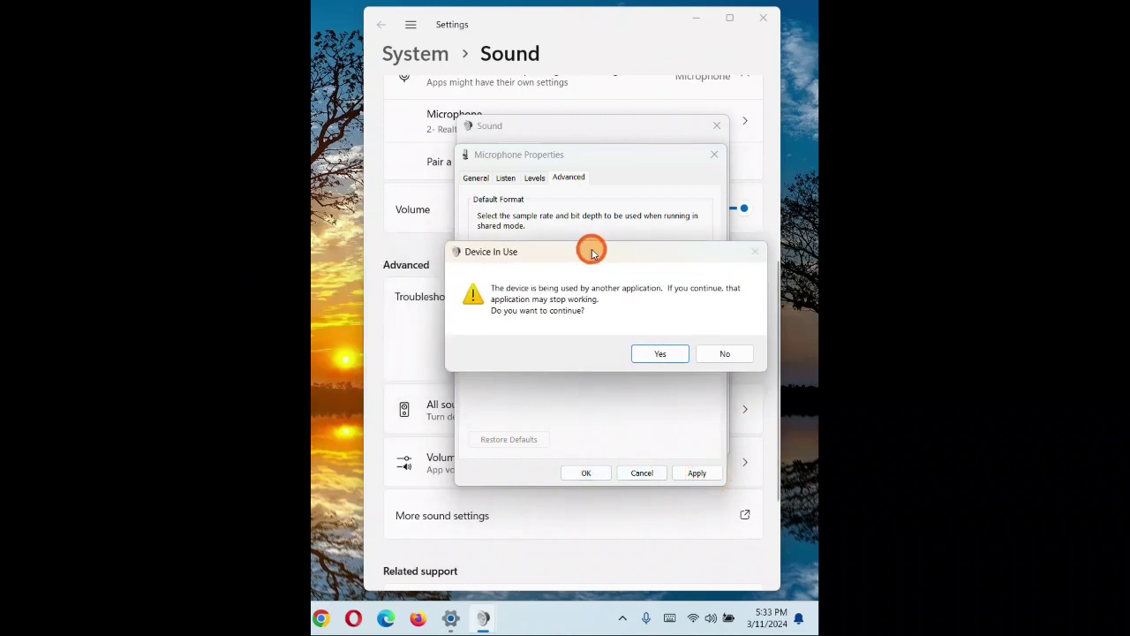
pyautogui.click(662, 350)
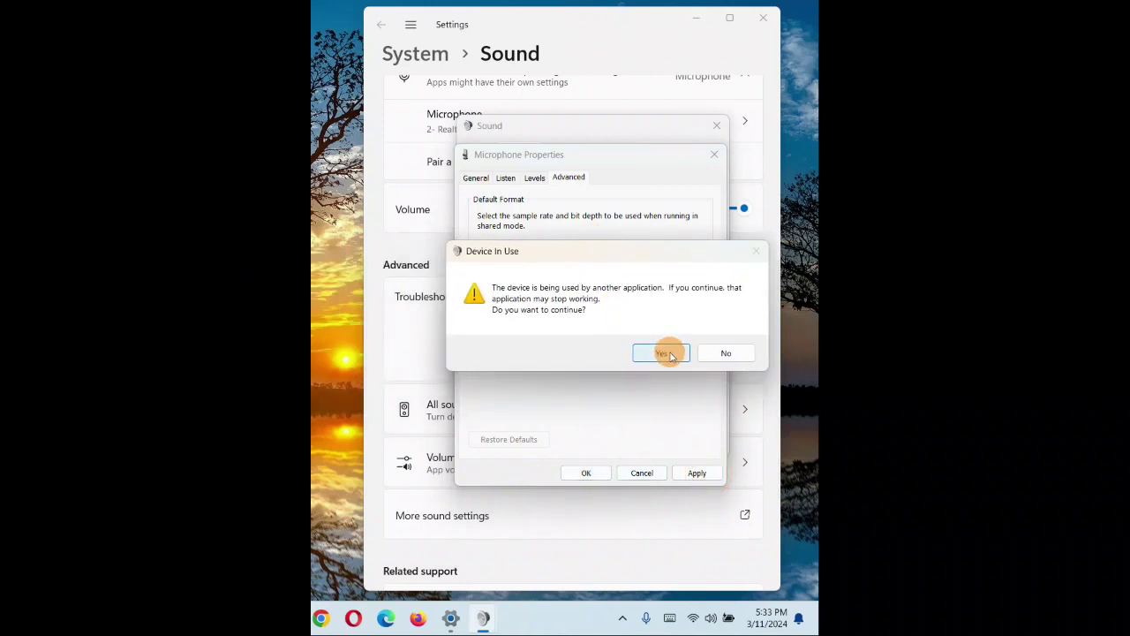
pyautogui.click(585, 473)
# Reopen the Realtek Microphone's properties and review its advanced, levels, listen and general settings.
pyautogui.click(530, 208)
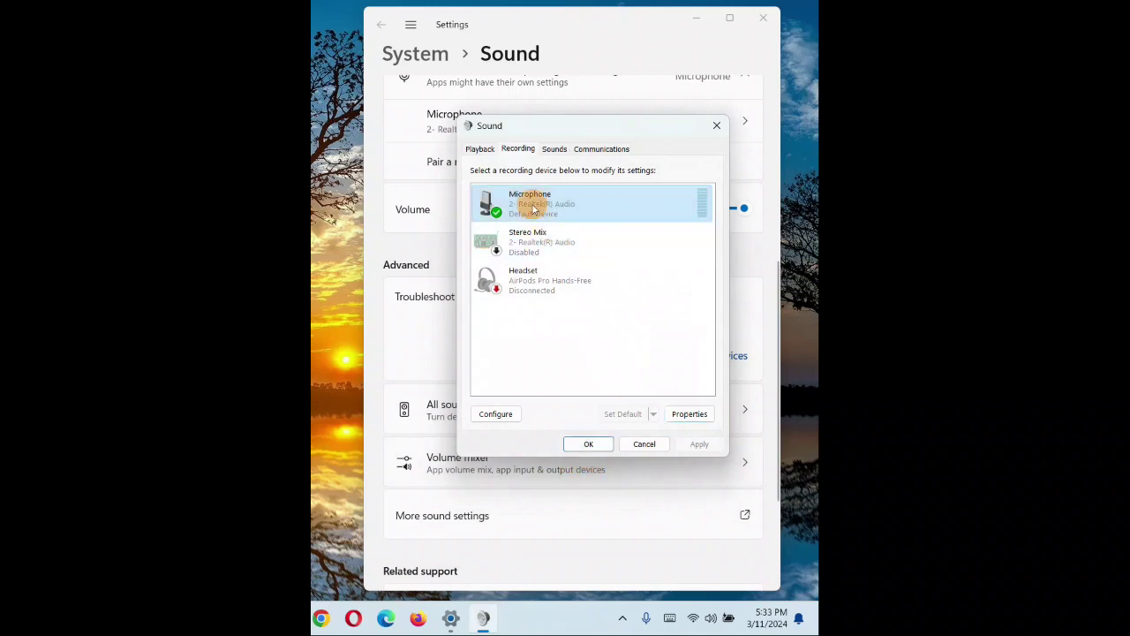
pyautogui.click(690, 415)
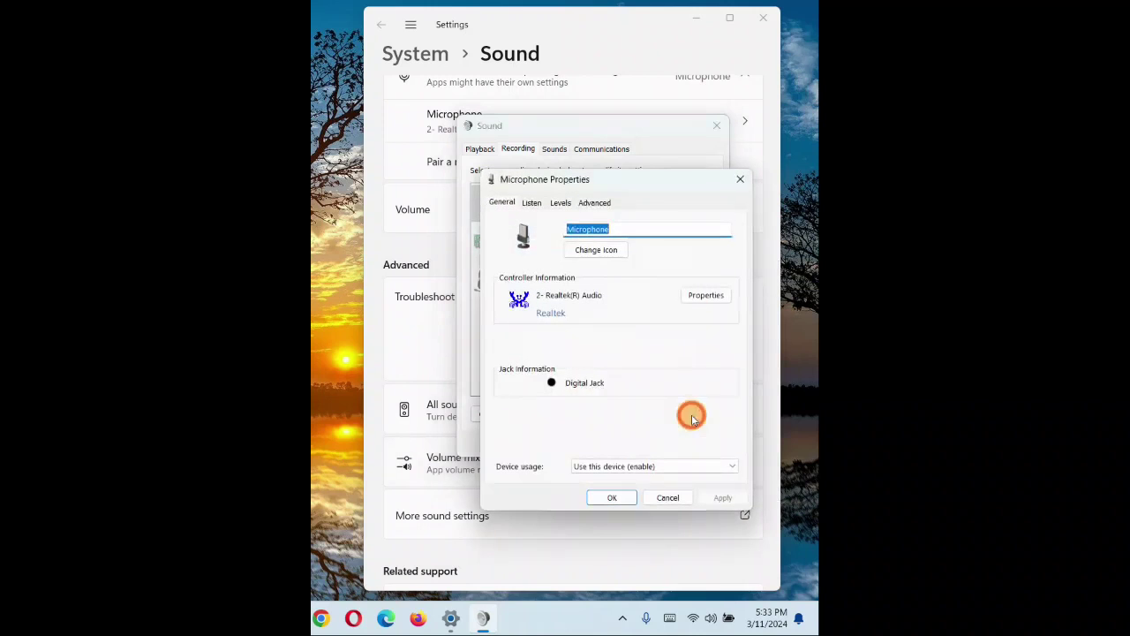
pyautogui.moveTo(636, 176); pyautogui.dragTo(586, 155)
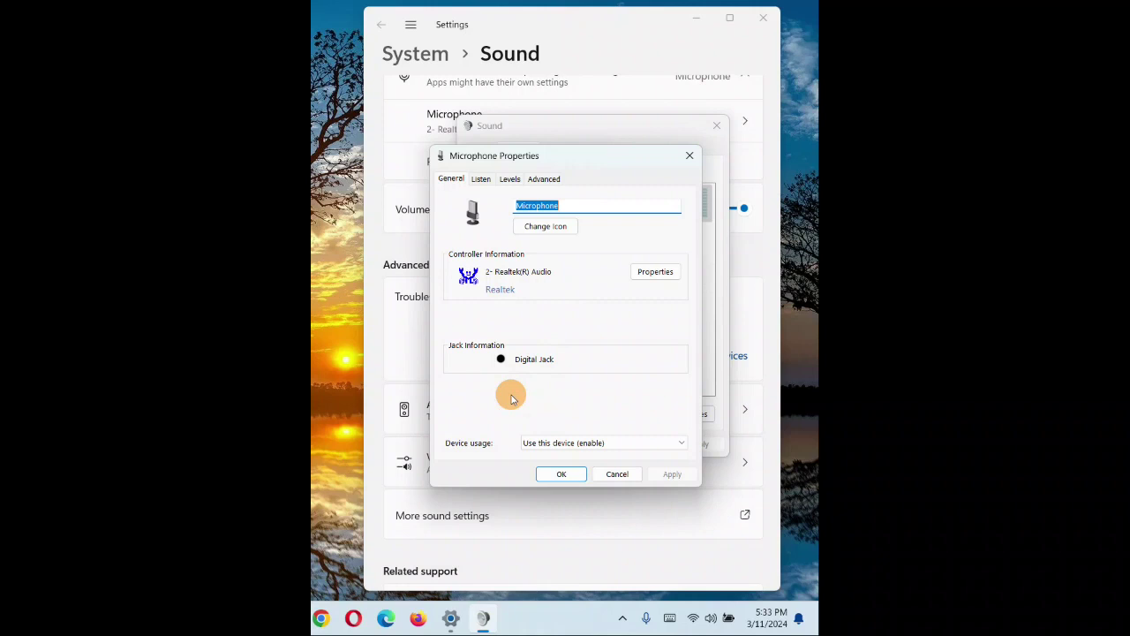
pyautogui.click(538, 180)
pyautogui.click(509, 179)
pyautogui.click(481, 181)
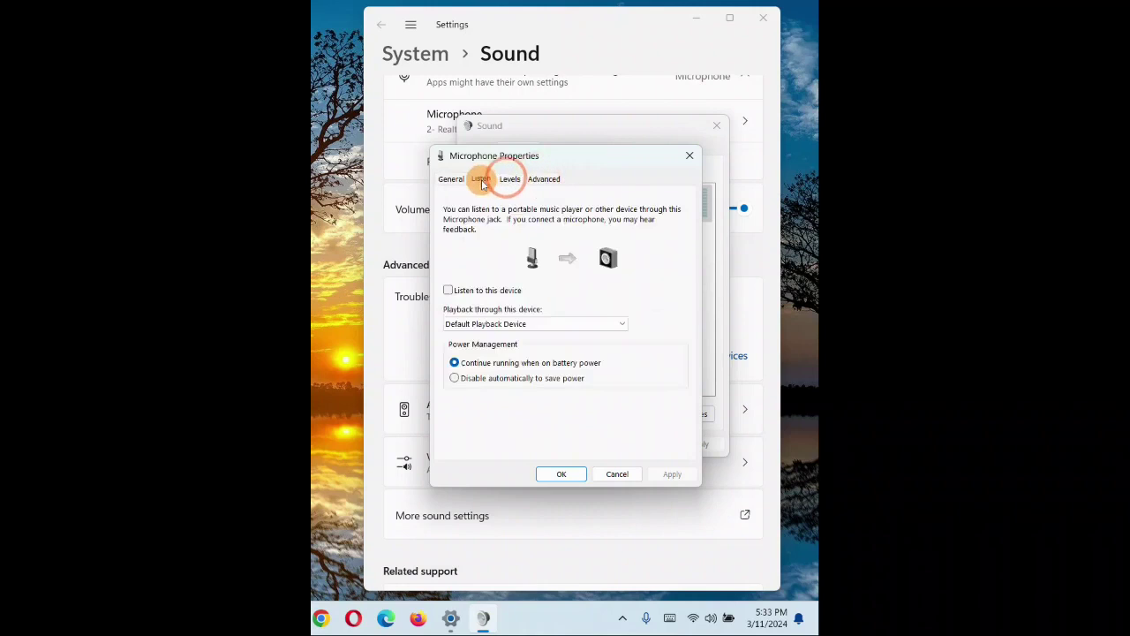
pyautogui.click(451, 178)
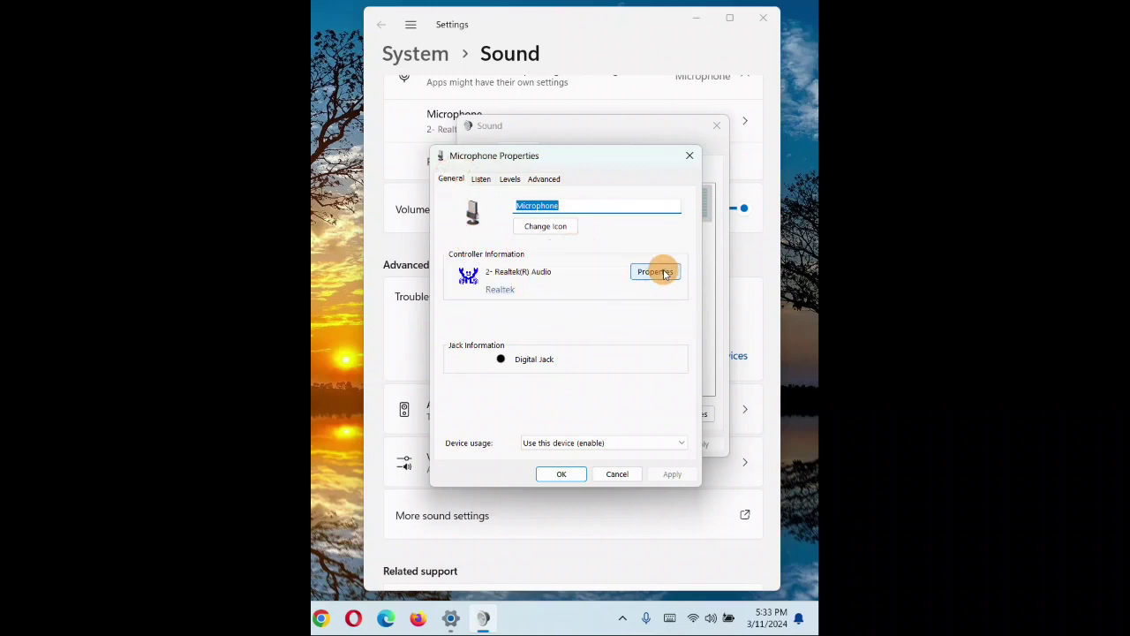
# Set the microphone's device usage to "Use this device (enable)" and close the properties and Sound dialogs.
pyautogui.click(578, 444)
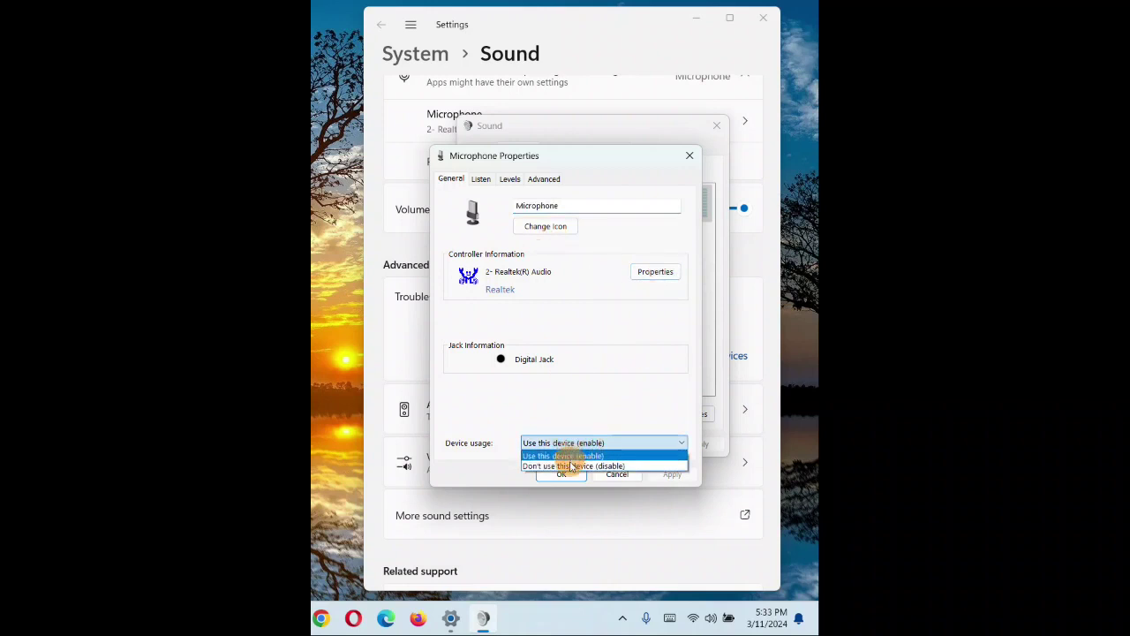
pyautogui.click(571, 466)
pyautogui.click(571, 442)
pyautogui.click(563, 455)
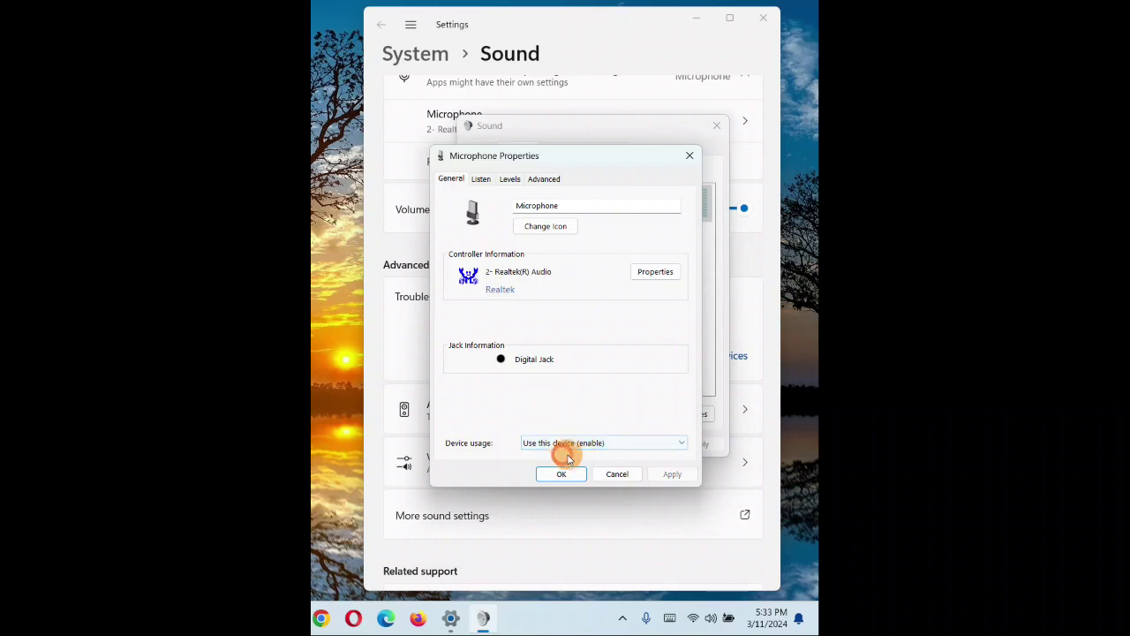
pyautogui.click(690, 155)
pyautogui.click(716, 125)
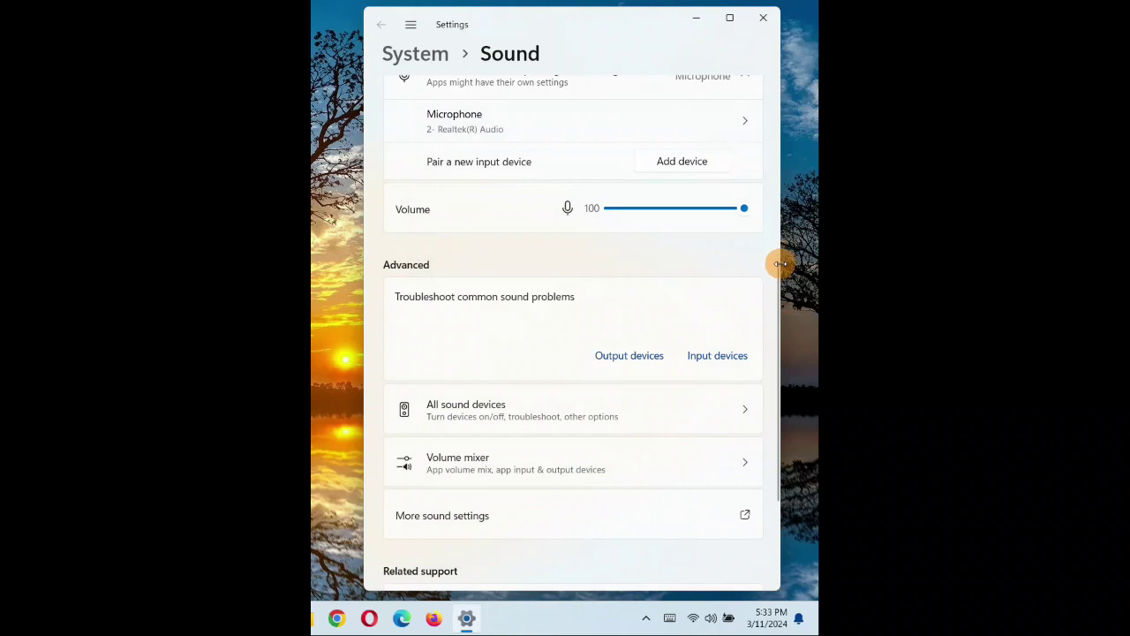
# Open the Microphone input device's properties page in Settings and review its format, input volume and test options.
pyautogui.moveTo(779, 282); pyautogui.dragTo(766, 174)
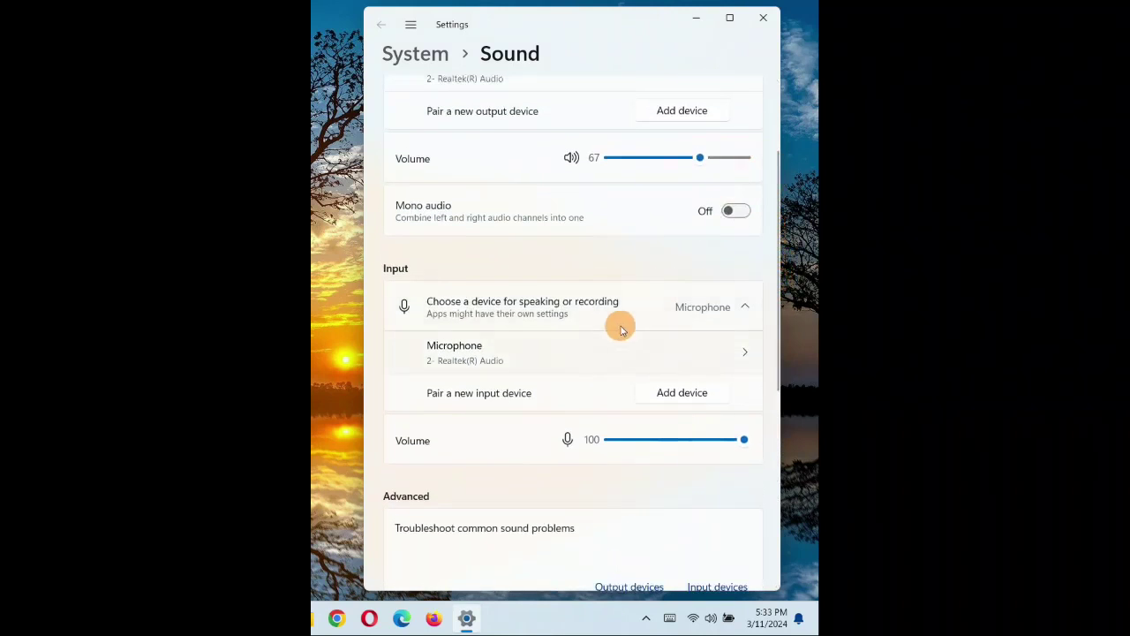
pyautogui.click(744, 353)
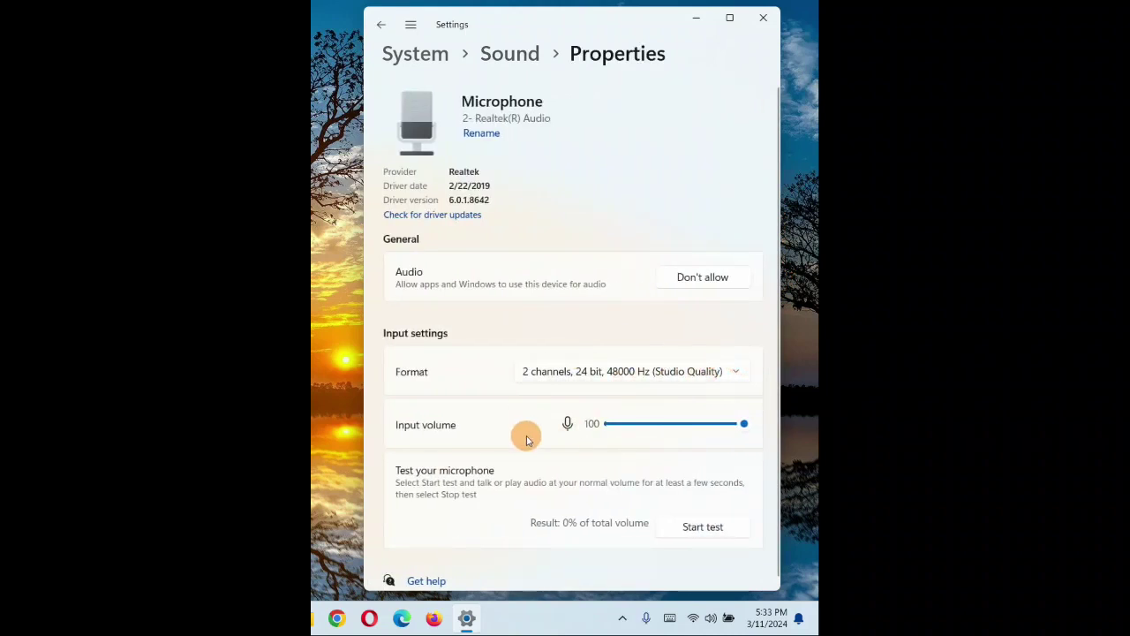
pyautogui.scroll(-1, 778, 237)
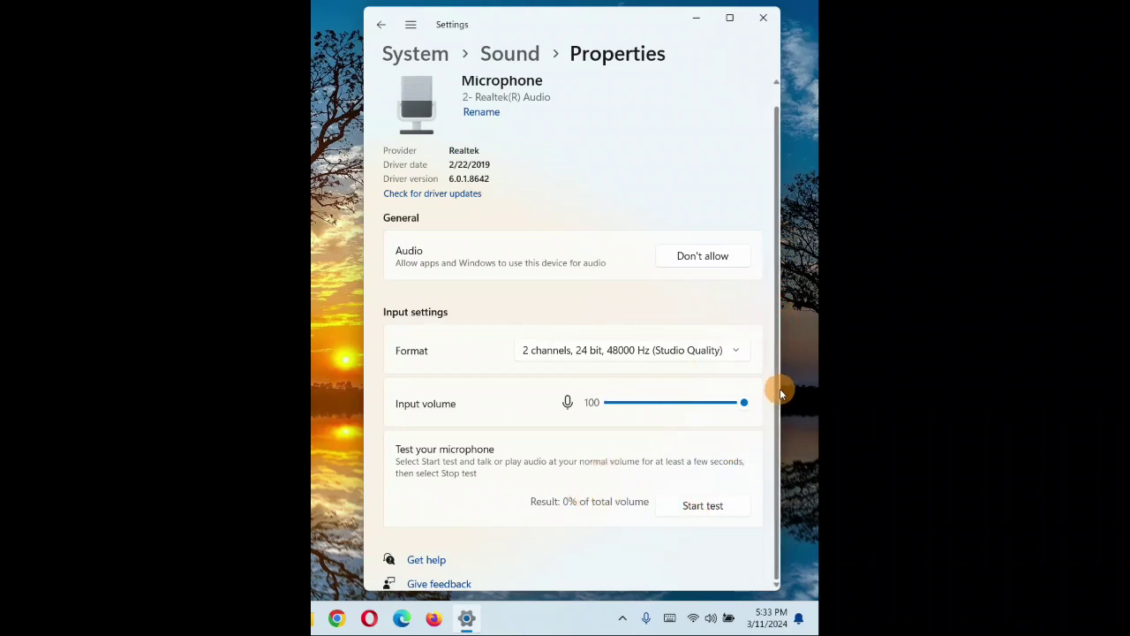
# Run the microphone test in the Microphone's input settings and stop it after a few seconds.
pyautogui.scroll(1, 777, 365)
pyautogui.scroll(-1, 765, 358)
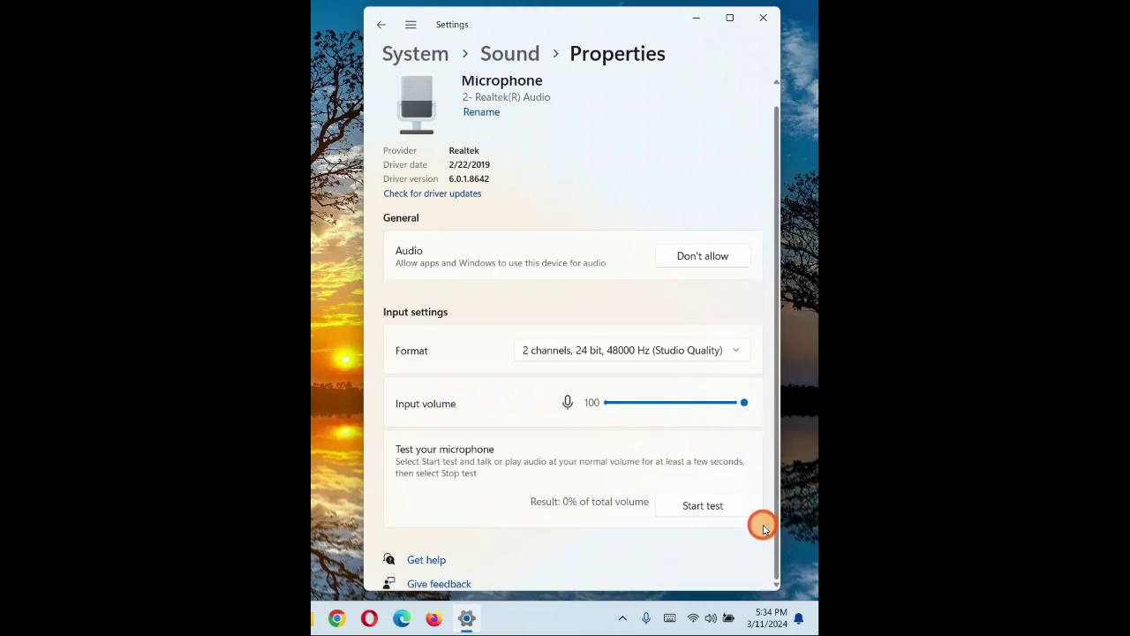
pyautogui.scroll(1, 769, 286)
pyautogui.scroll(-1, 750, 364)
pyautogui.scroll(1, 752, 393)
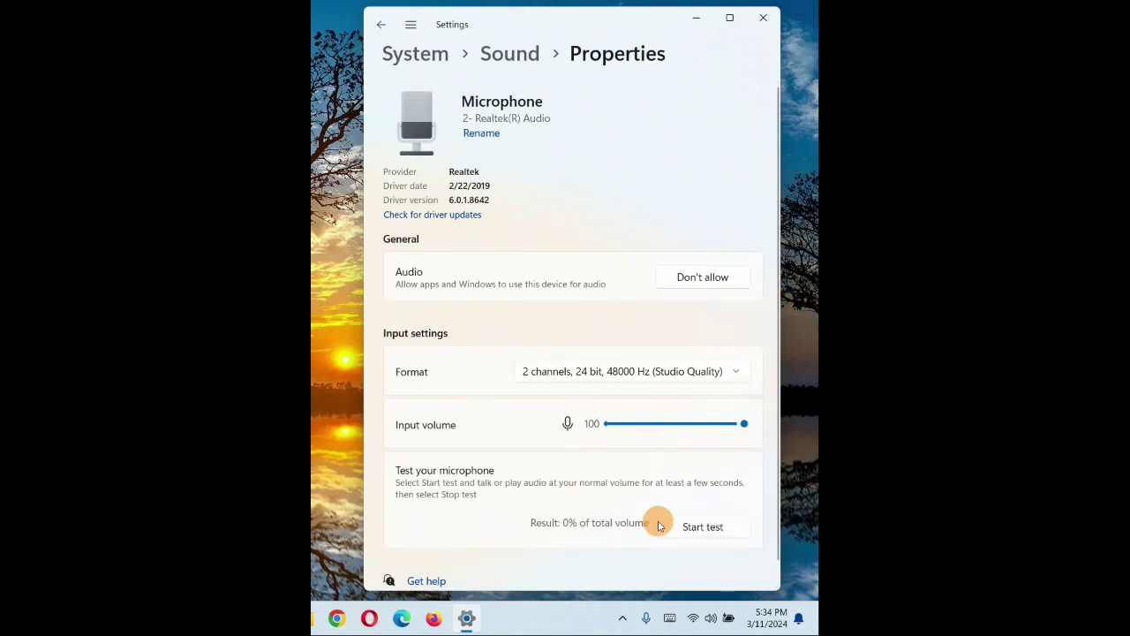
pyautogui.click(702, 527)
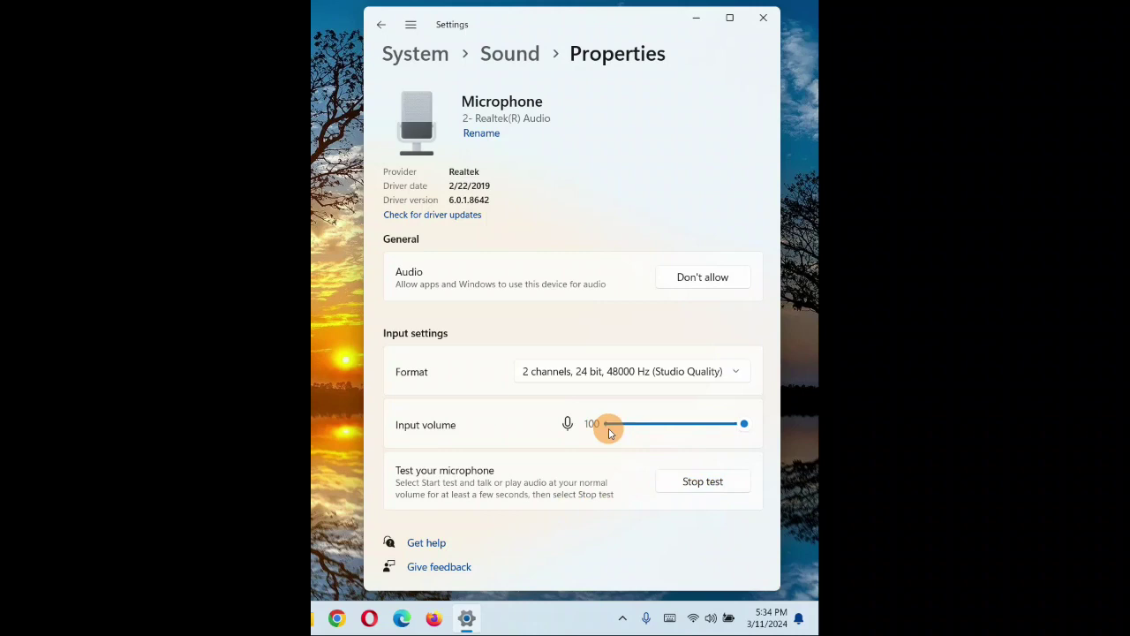
pyautogui.click(703, 482)
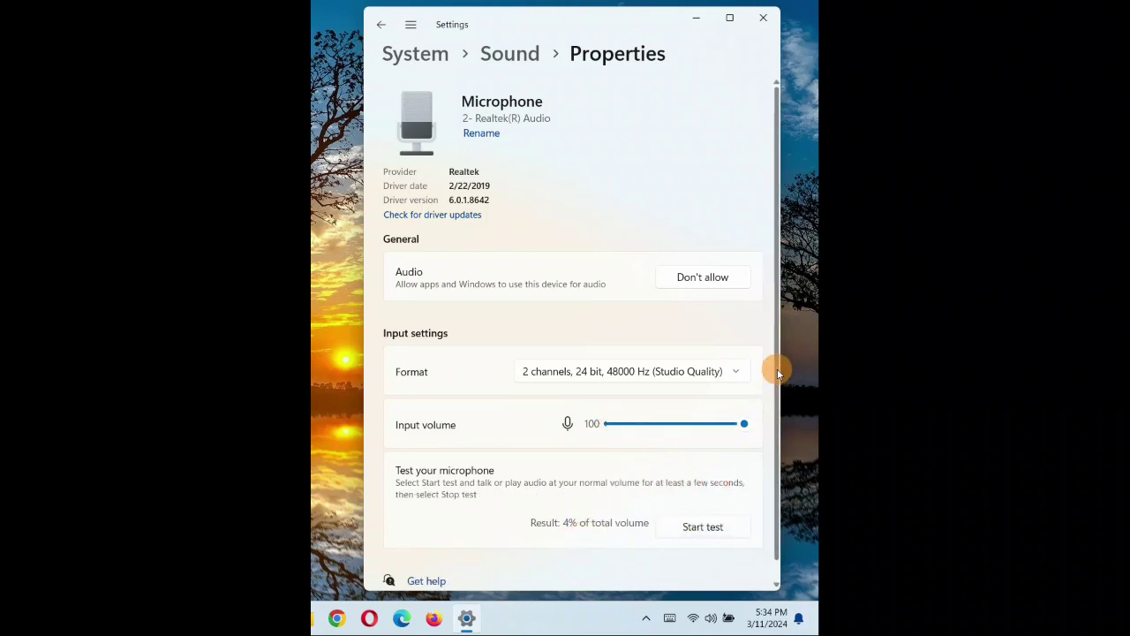
# Go from the microphone's driver update link to Windows Update and check for updates.
pyautogui.scroll(-1, 759, 433)
pyautogui.scroll(1, 760, 358)
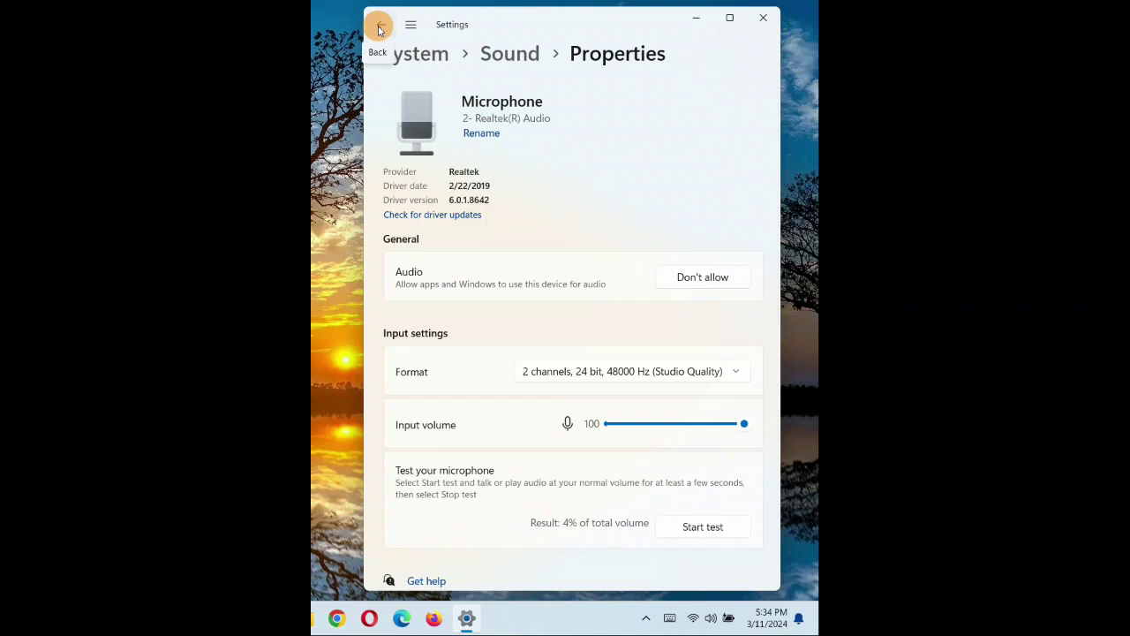
pyautogui.click(432, 216)
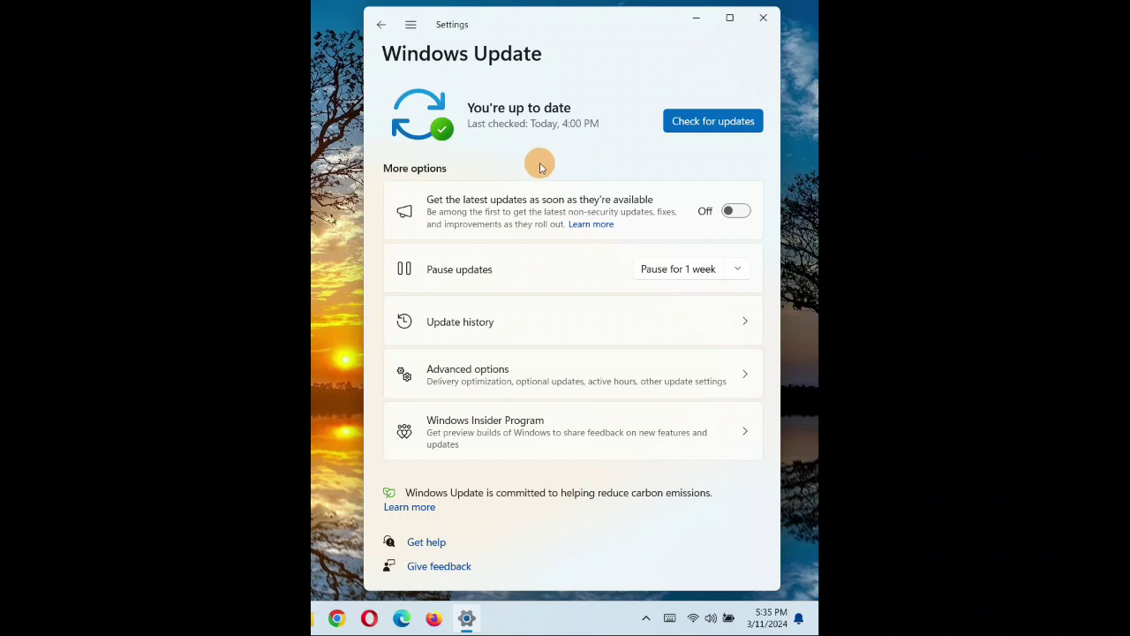
pyautogui.click(709, 122)
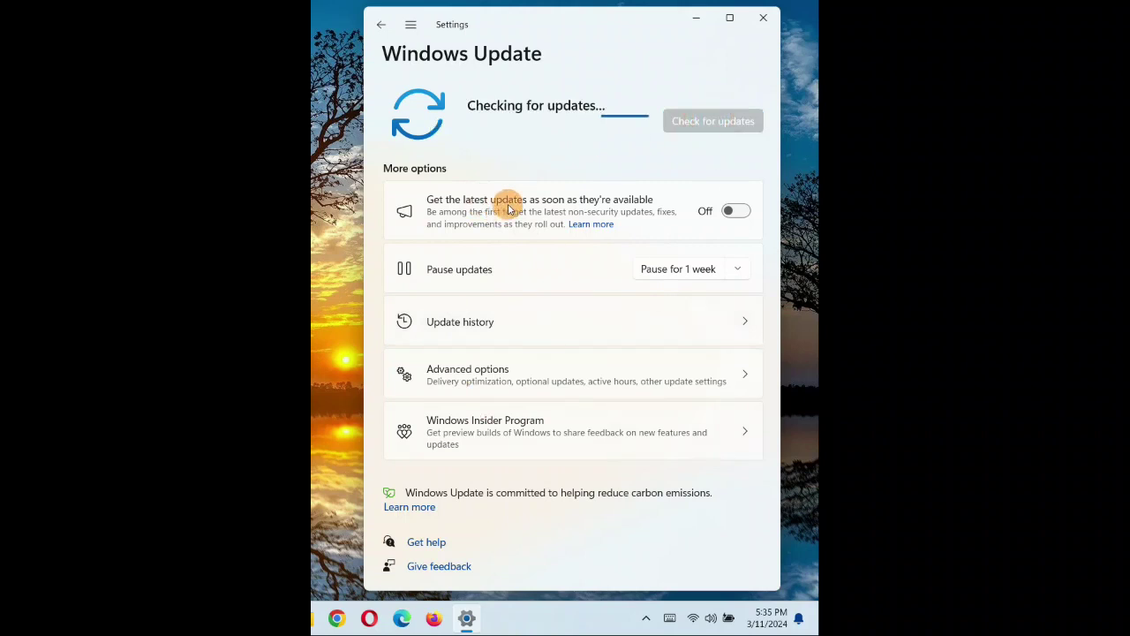
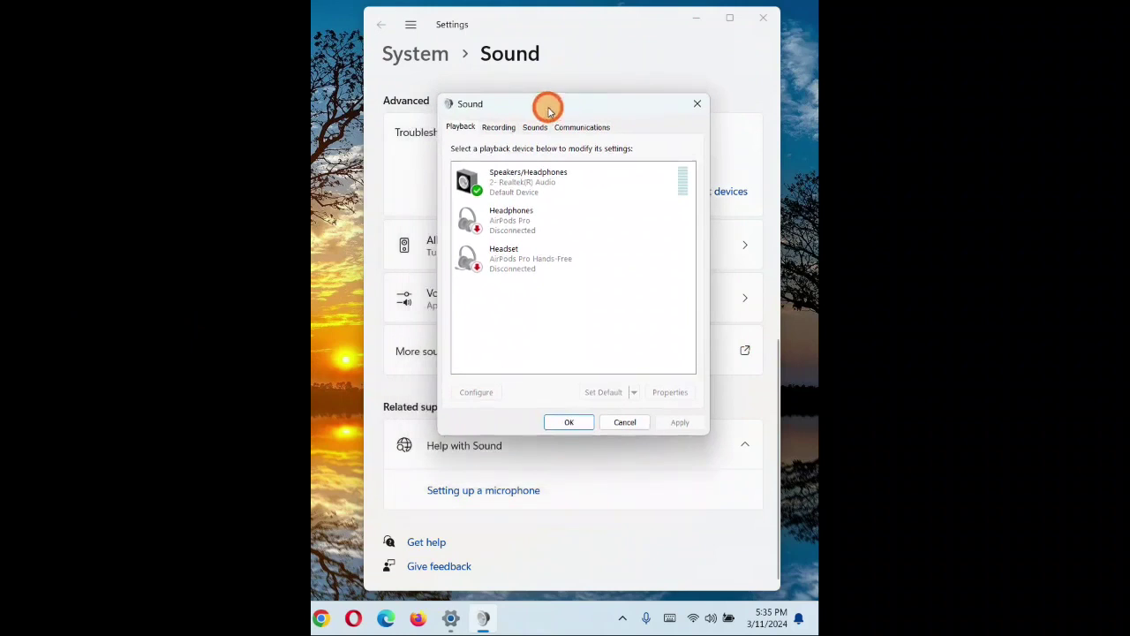
# Open the Realtek(R) Audio controller's properties from the recording Microphone's properties, with permission to change its settings.
pyautogui.click(497, 128)
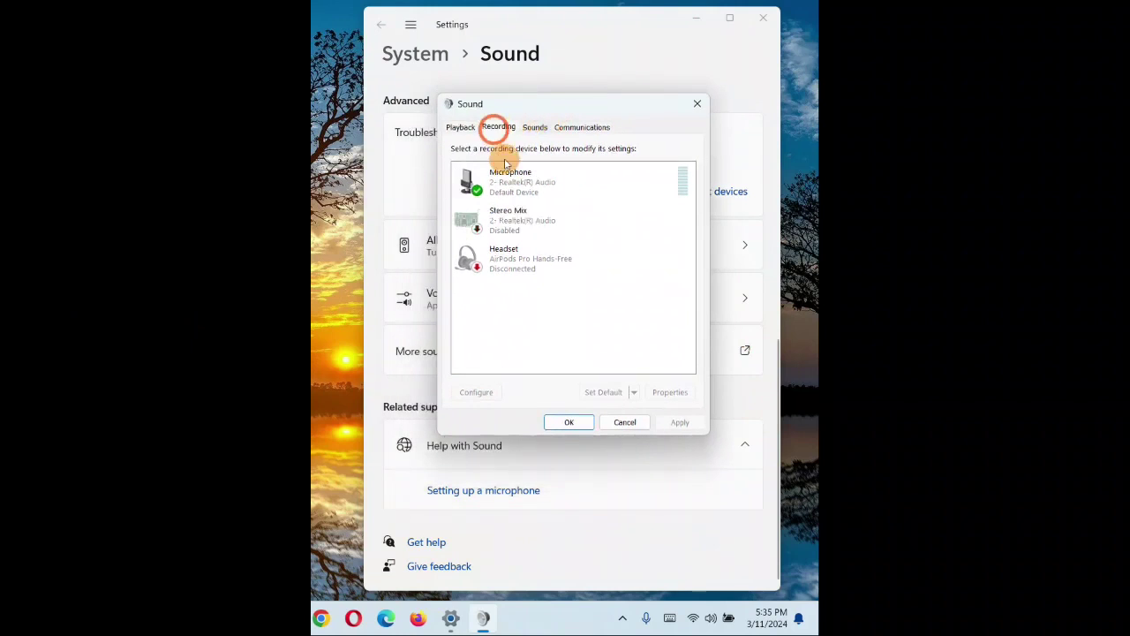
pyautogui.click(503, 175)
pyautogui.click(668, 394)
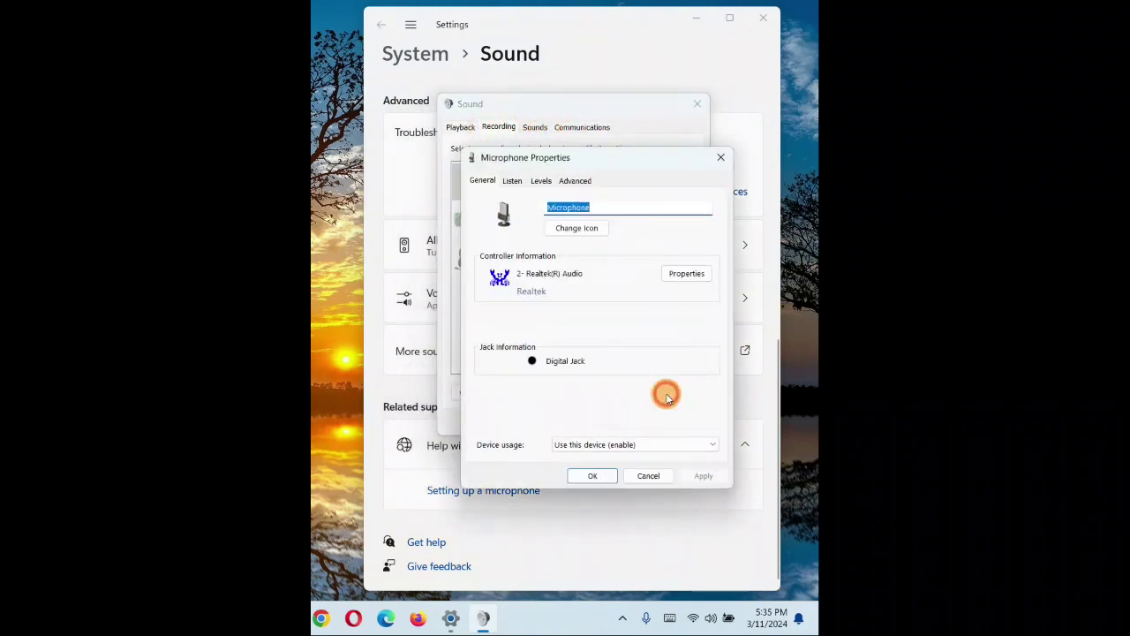
pyautogui.click(686, 275)
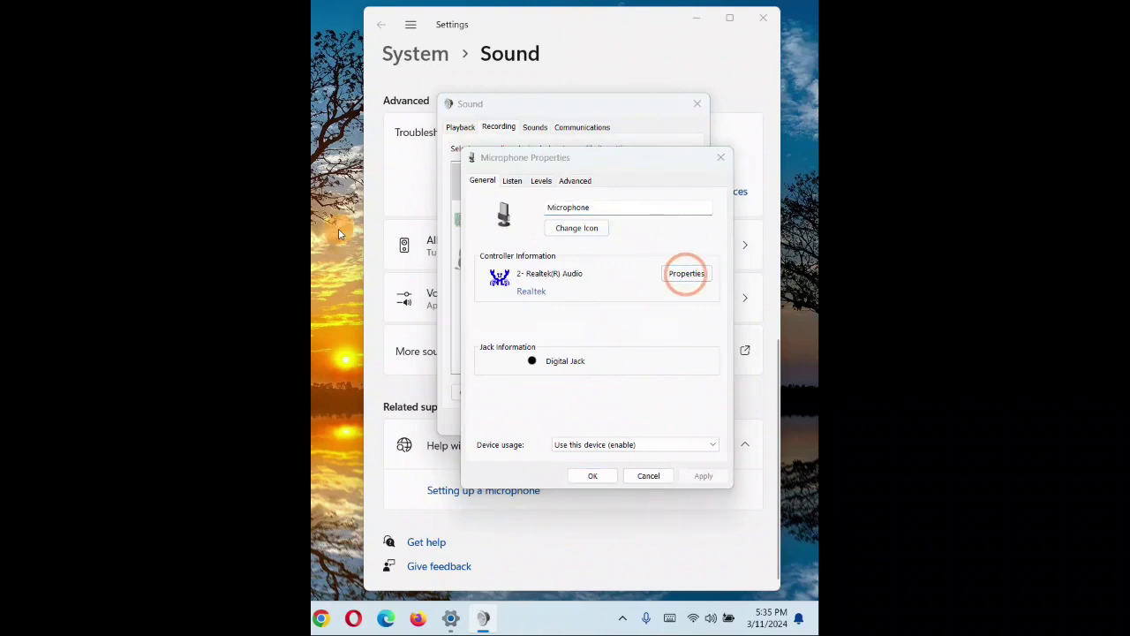
pyautogui.moveTo(477, 152); pyautogui.dragTo(633, 122)
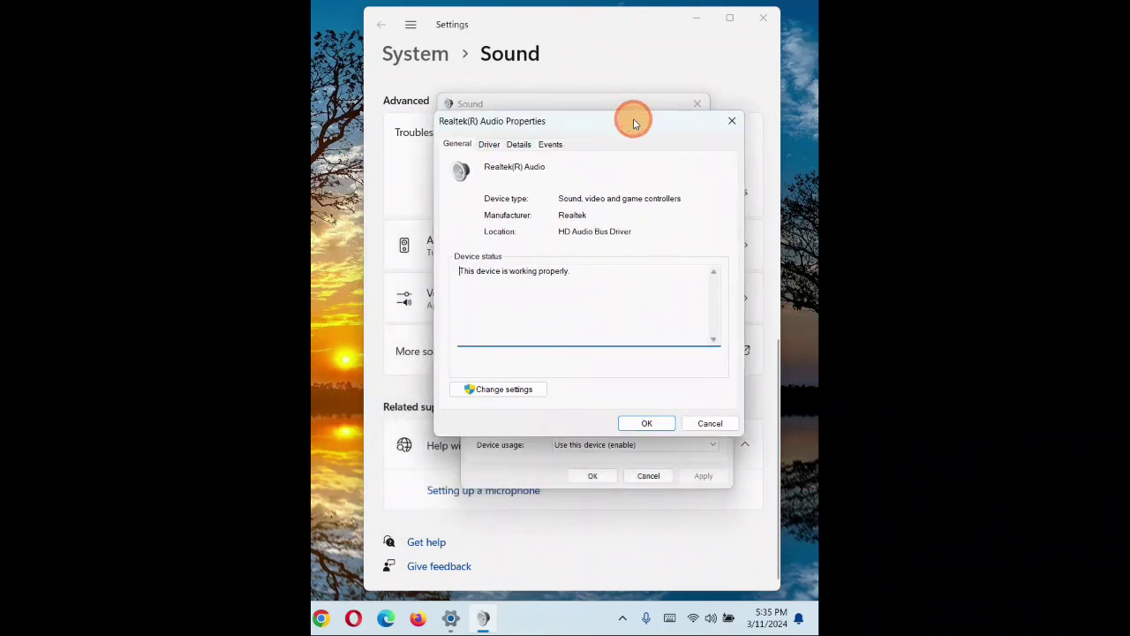
pyautogui.click(506, 394)
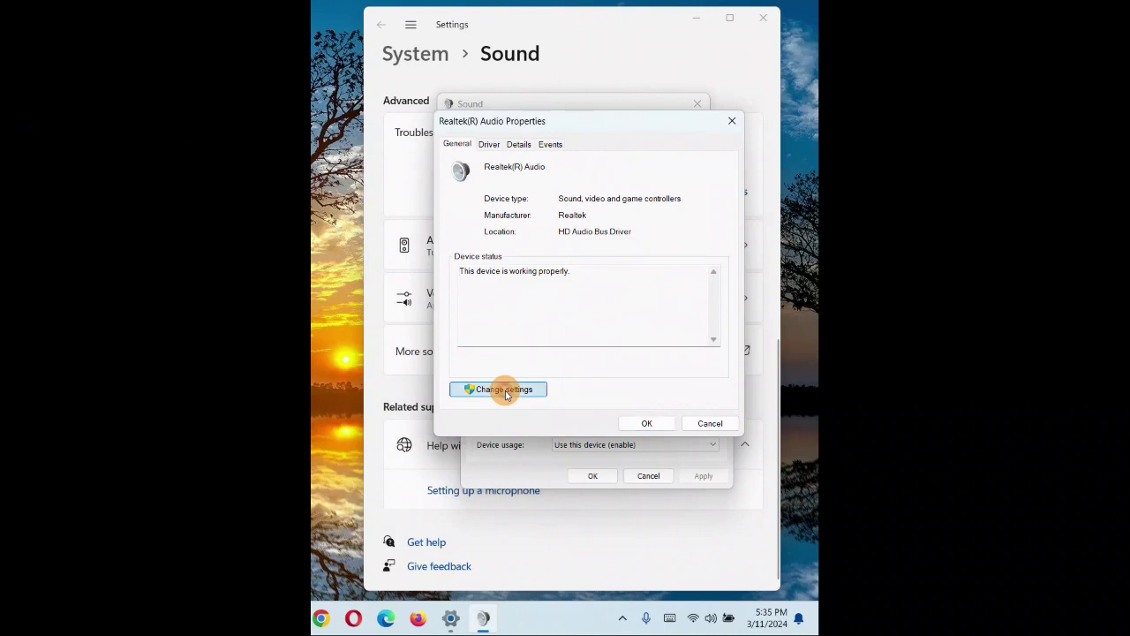
pyautogui.moveTo(495, 171); pyautogui.dragTo(614, 205)
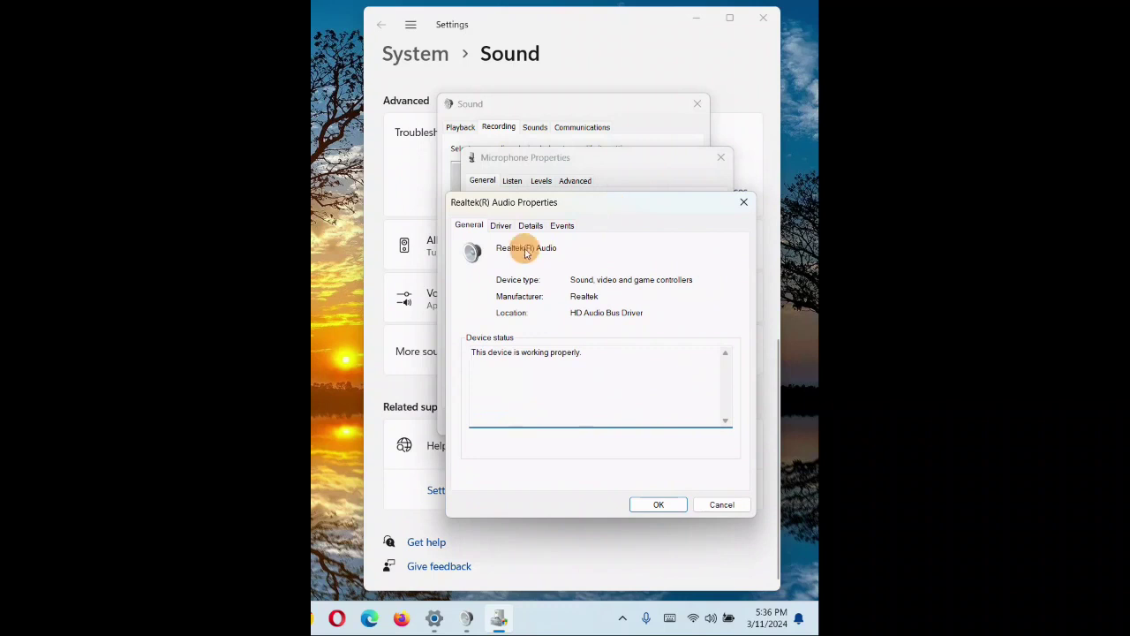
# Roll back the Realtek(R) Audio driver with the reason "Previous version of the driver performed better", check the driver version and close the properties.
pyautogui.click(500, 226)
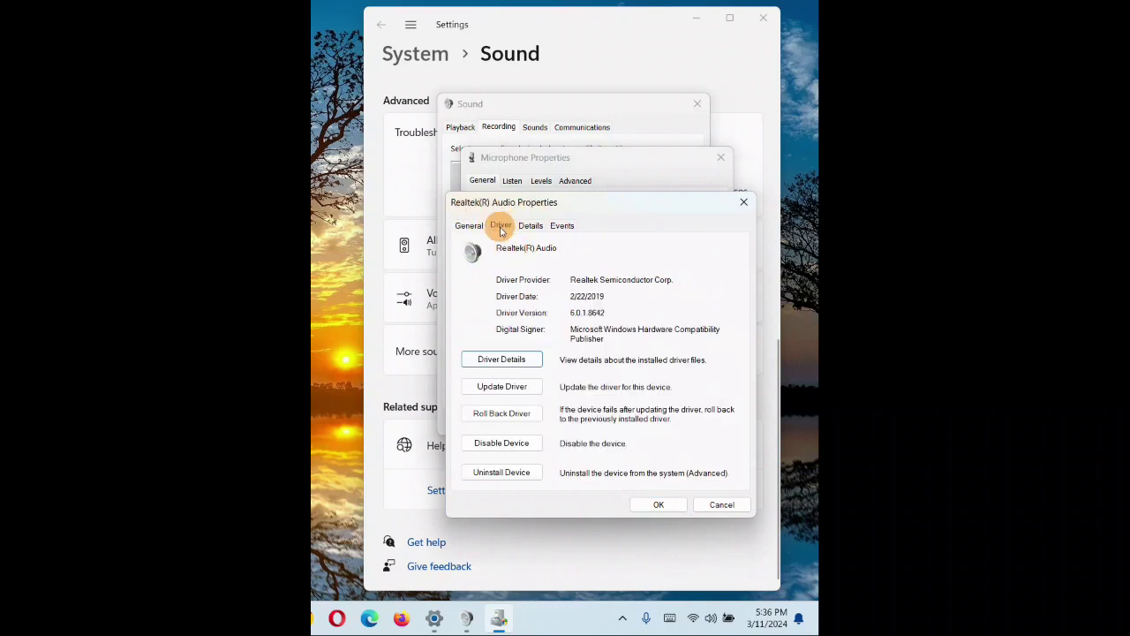
pyautogui.click(509, 415)
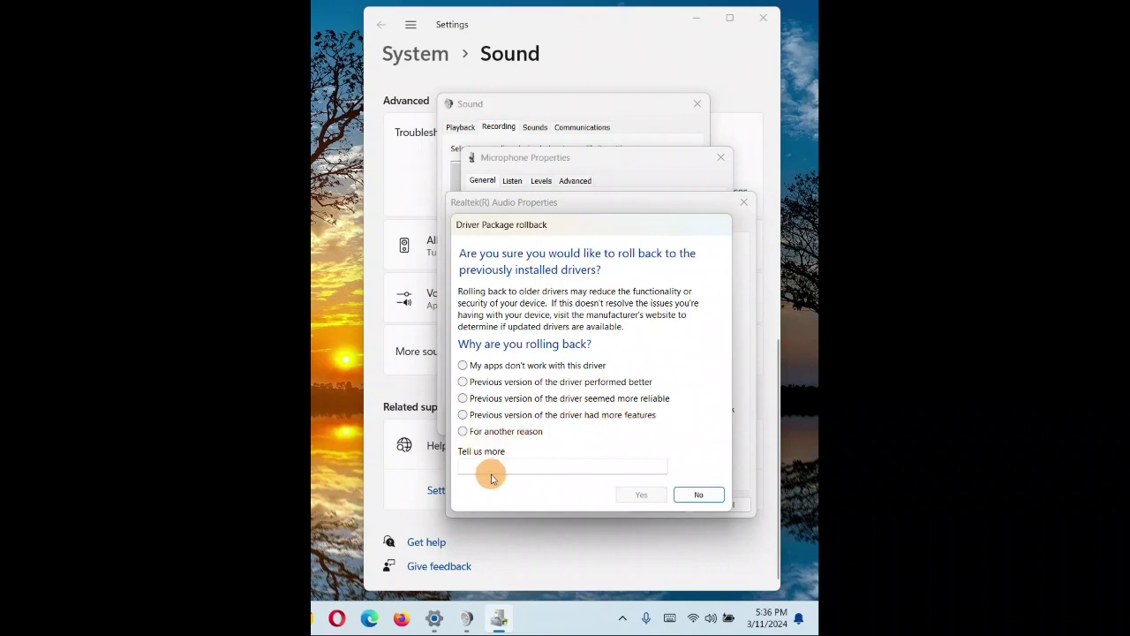
pyautogui.click(464, 382)
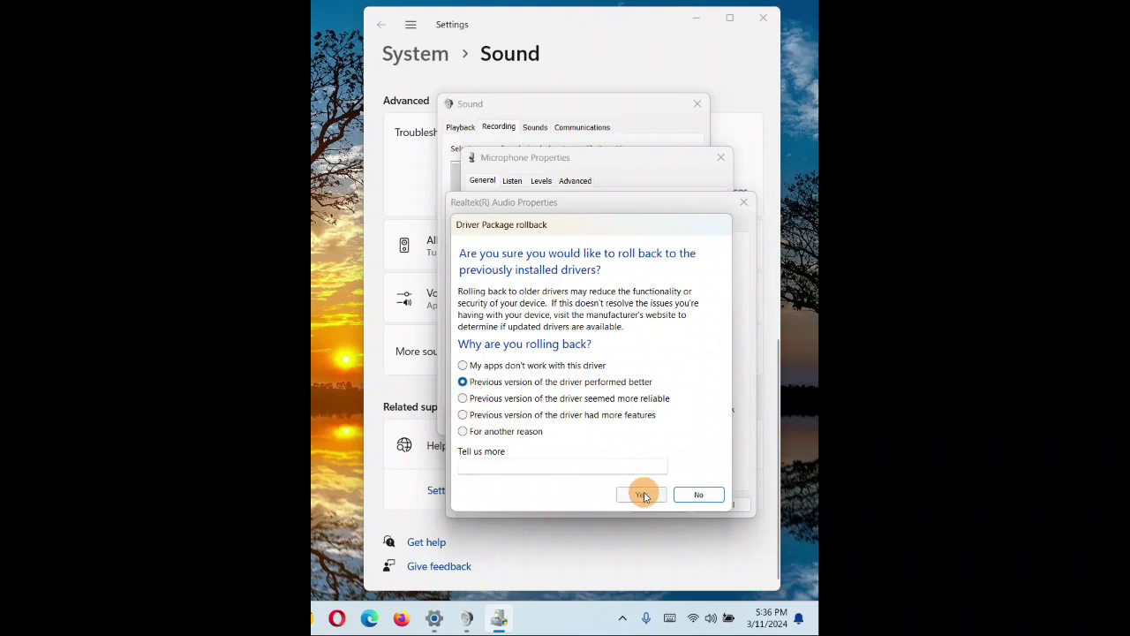
pyautogui.click(641, 495)
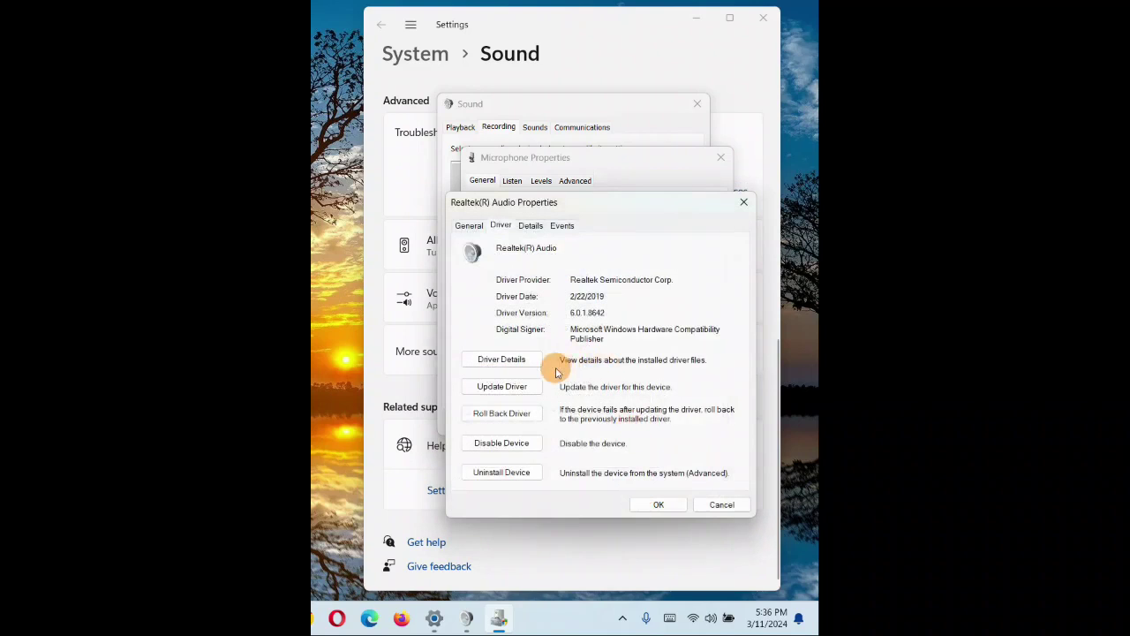
pyautogui.click(657, 505)
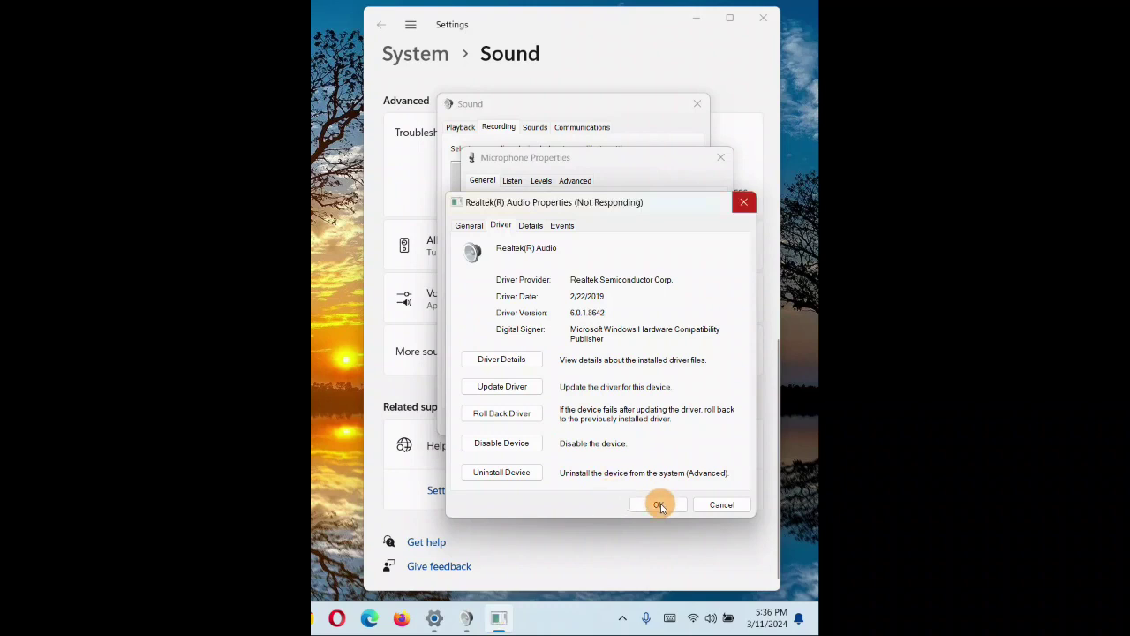
pyautogui.moveTo(651, 203); pyautogui.dragTo(628, 181)
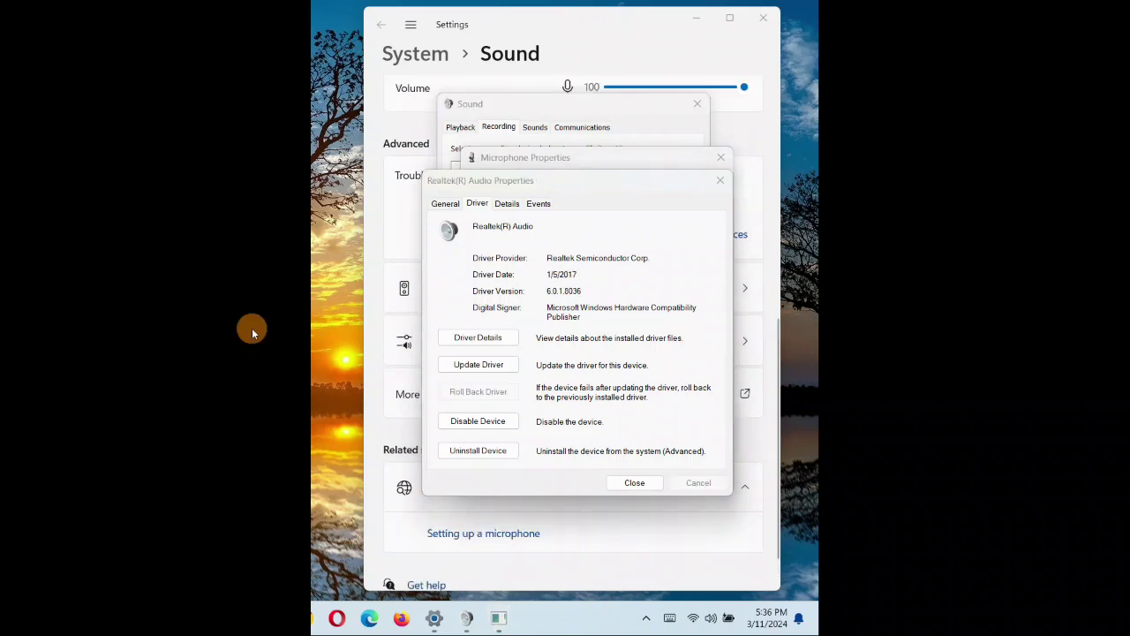
pyautogui.doubleClick(625, 292)
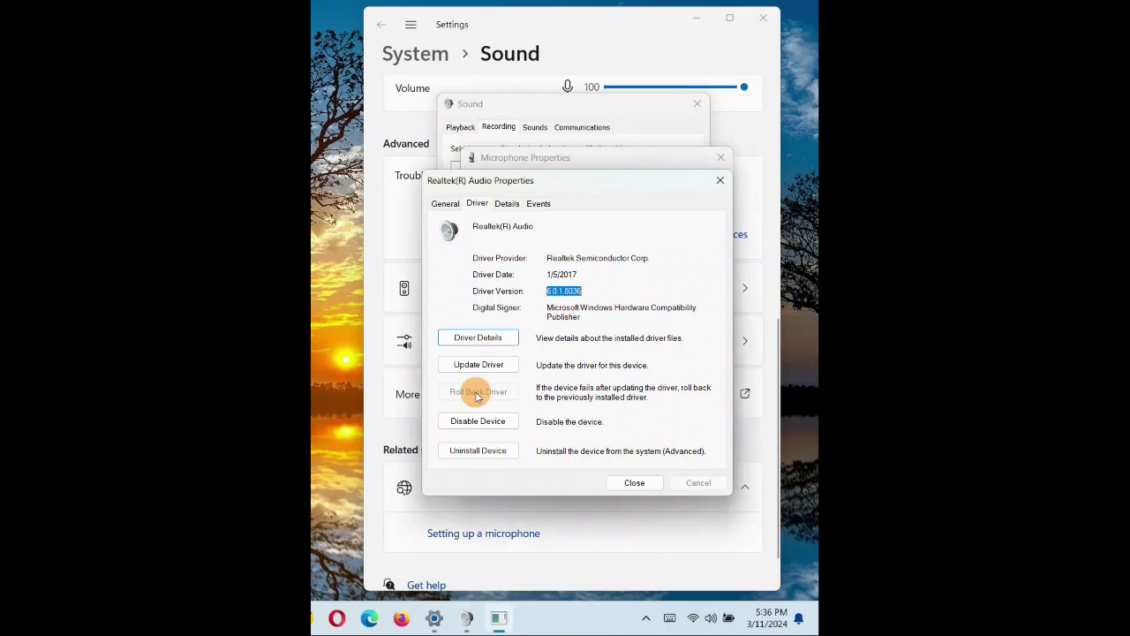
pyautogui.click(632, 483)
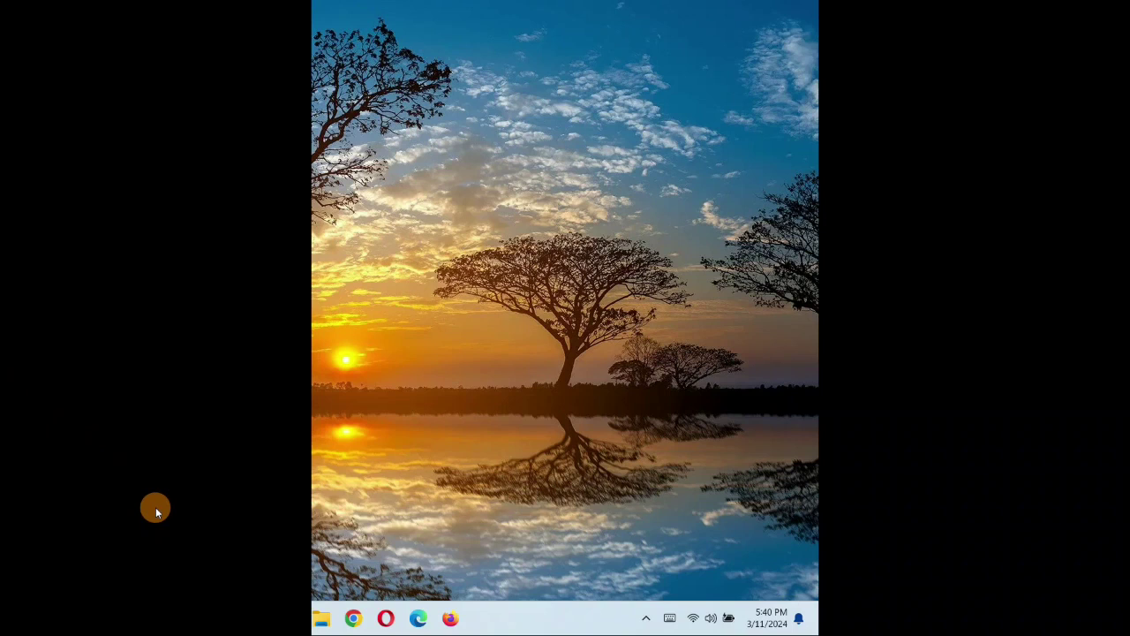
# Reopen the Realtek Microphone's properties in the Sound settings and run the microphone test through to its result.
pyautogui.rightClick(708, 621)
pyautogui.click(687, 578)
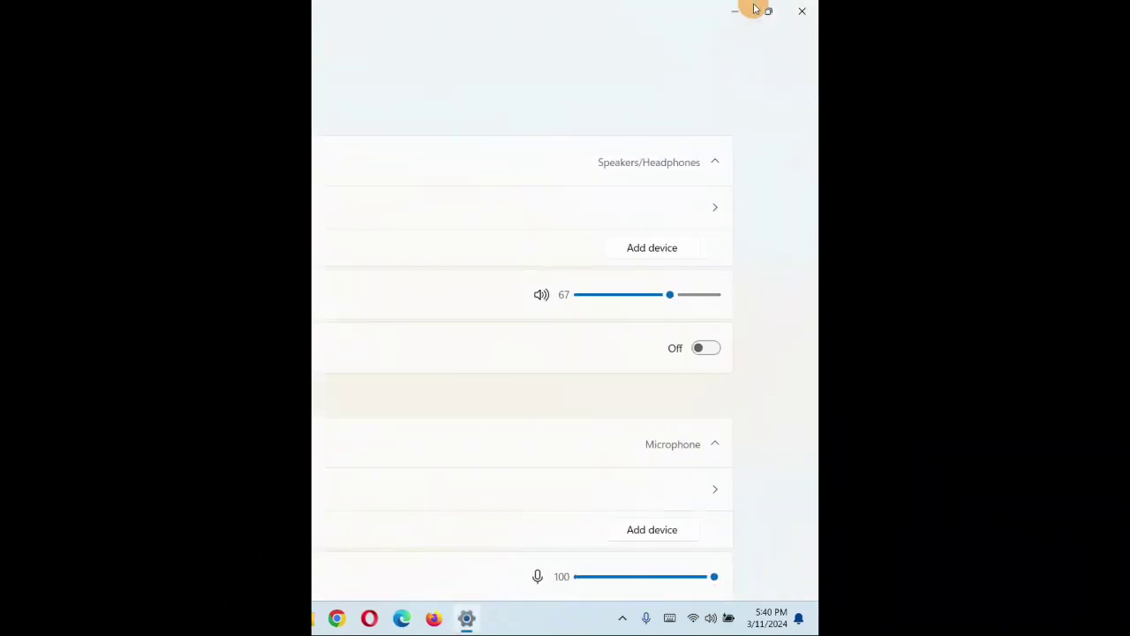
pyautogui.click(761, 9)
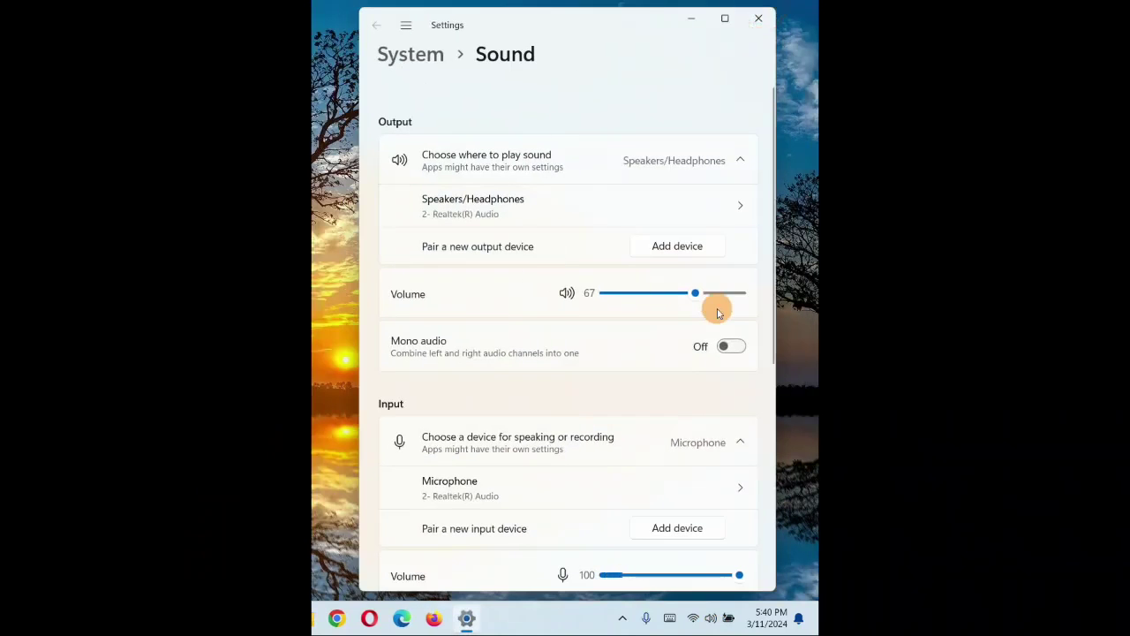
pyautogui.moveTo(771, 200); pyautogui.dragTo(772, 310)
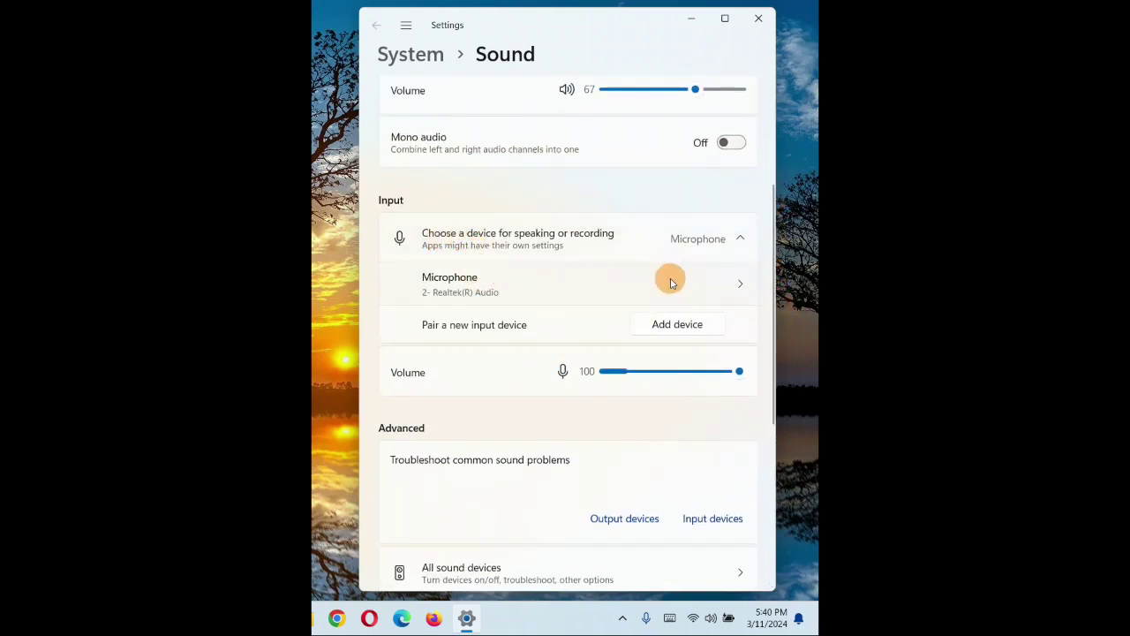
pyautogui.click(737, 292)
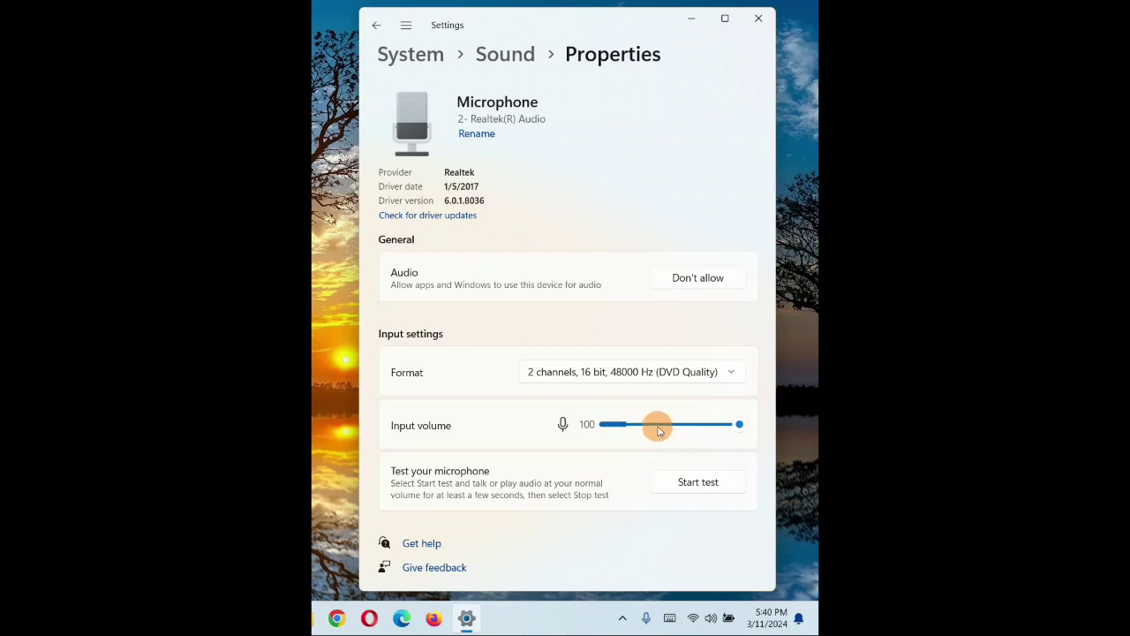
pyautogui.click(710, 482)
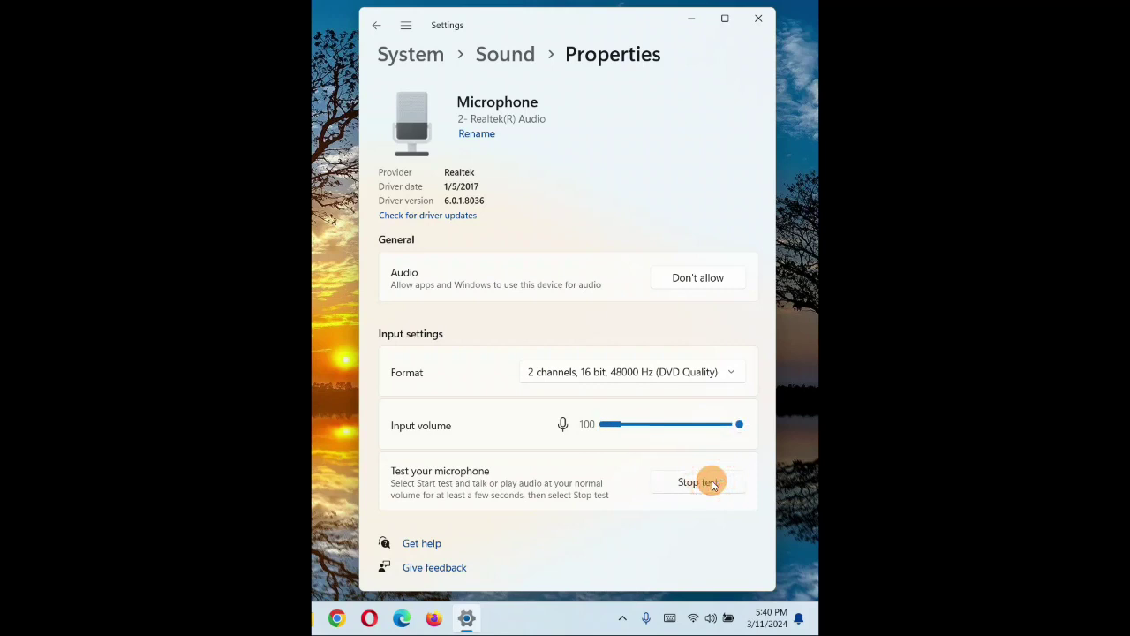
pyautogui.click(712, 482)
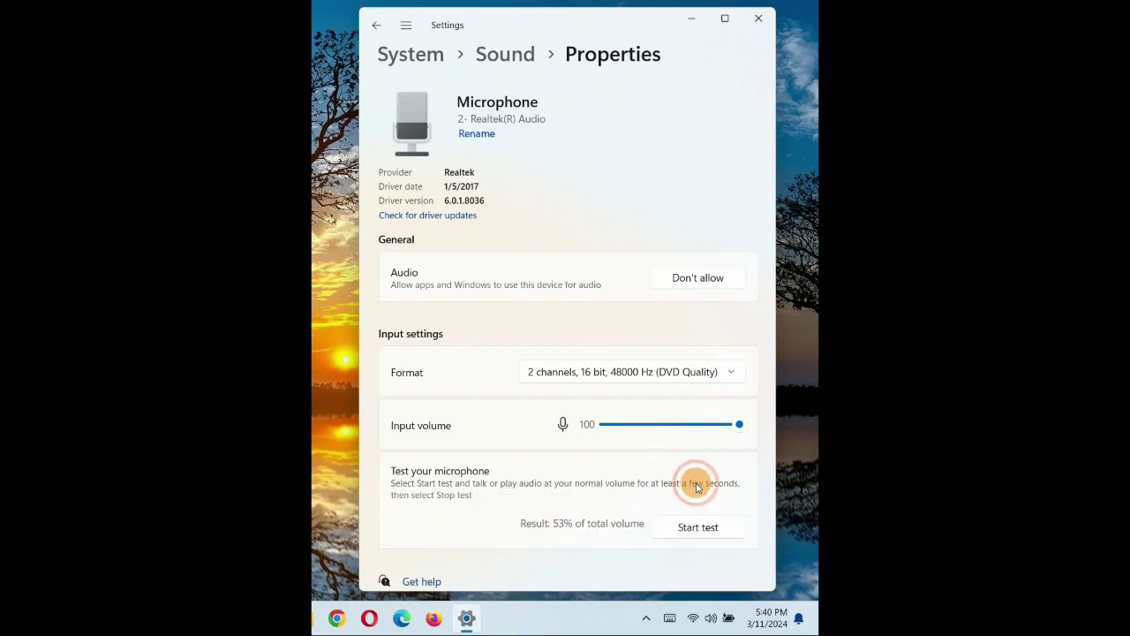